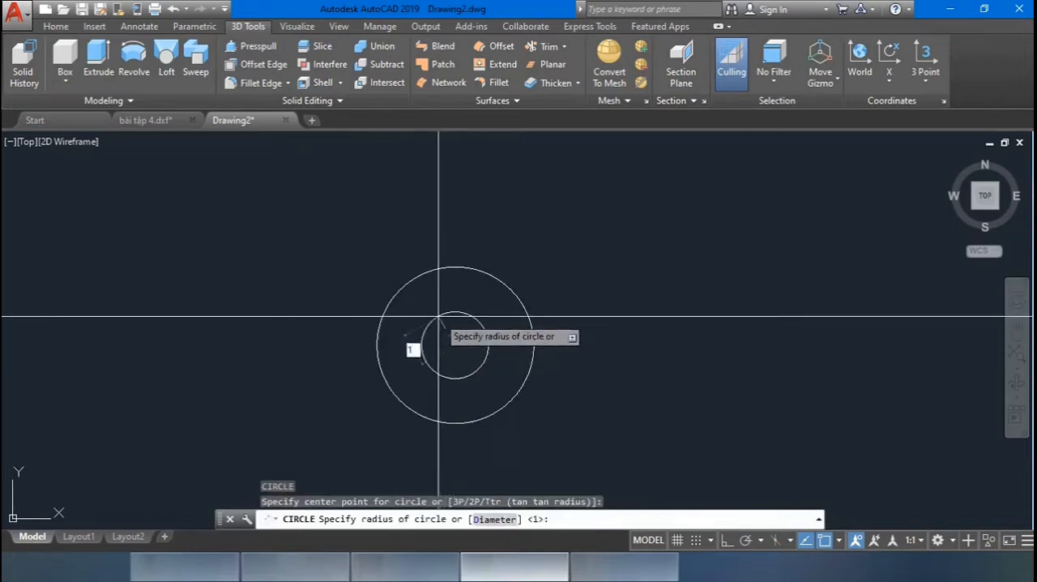
Draw two circles of radius 1 and 2.5, concentric with the existing smallest circle.
{"action": "key", "text": "Return"}
{"action": "scroll", "coordinate": [439, 316], "scroll_direction": "down", "scroll_amount": 5}
{"action": "type", "text": "c"}
{"action": "key", "text": "Return"}
{"action": "left_click", "coordinate": [438, 321]}
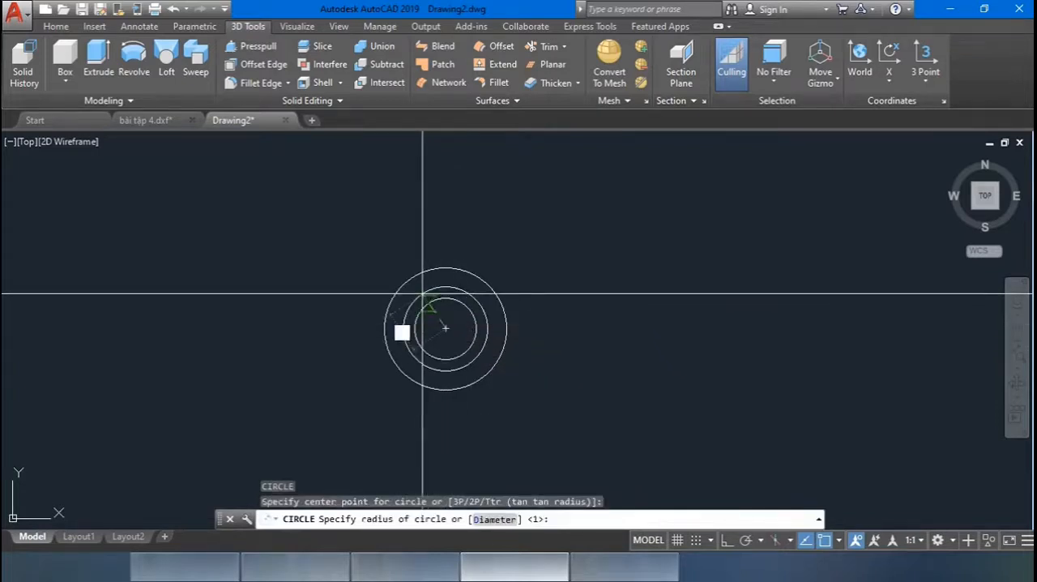
{"action": "type", "text": "2.5"}
{"action": "key", "text": "Return"}
Add a concentric circle of radius 3.759 around the shared centre.
{"action": "scroll", "coordinate": [422, 292], "scroll_direction": "up", "scroll_amount": 4}
{"action": "scroll", "coordinate": [424, 331], "scroll_direction": "down", "scroll_amount": 5}
{"action": "type", "text": "c"}
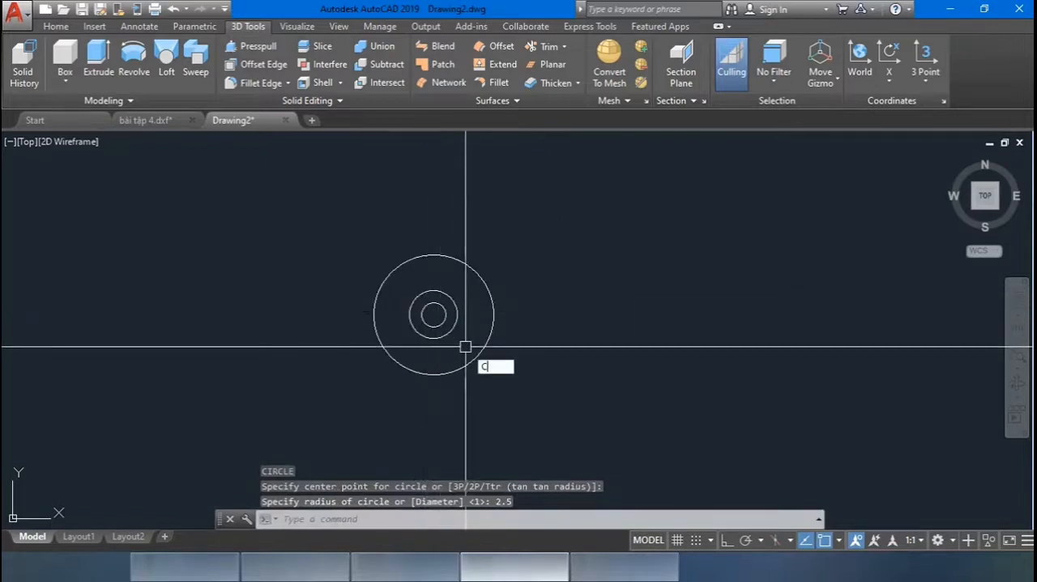
{"action": "key", "text": "Return"}
{"action": "left_click", "coordinate": [433, 314]}
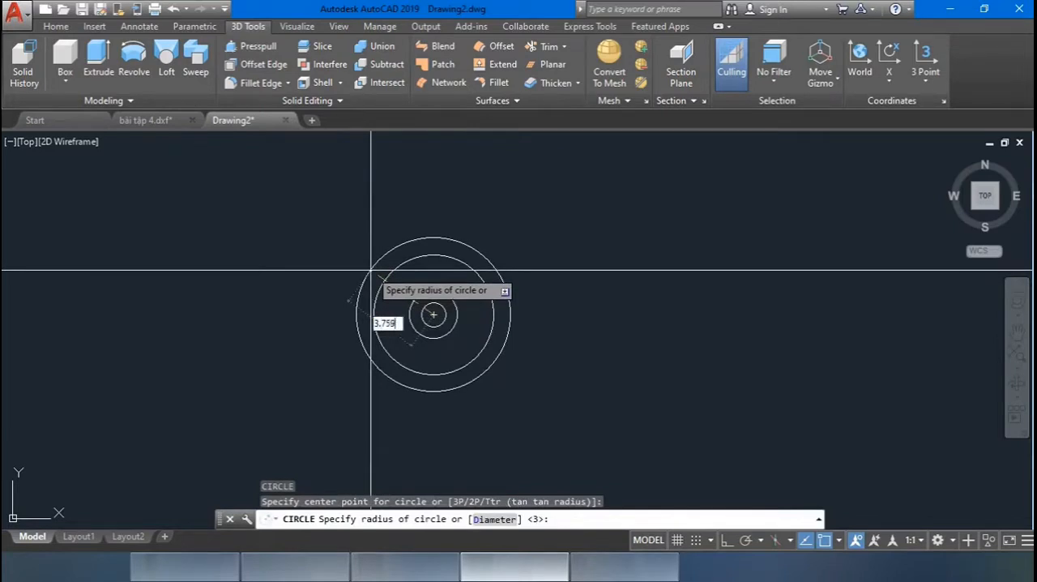
{"action": "left_click", "coordinate": [371, 270]}
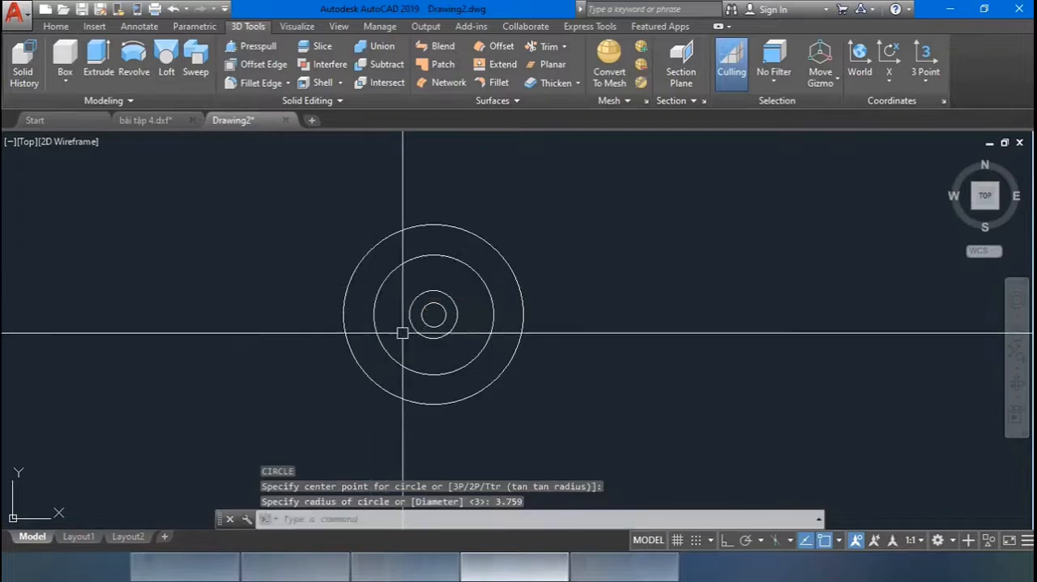
Add a concentric circle of radius 4 around the shared centre.
{"action": "key", "text": "Return"}
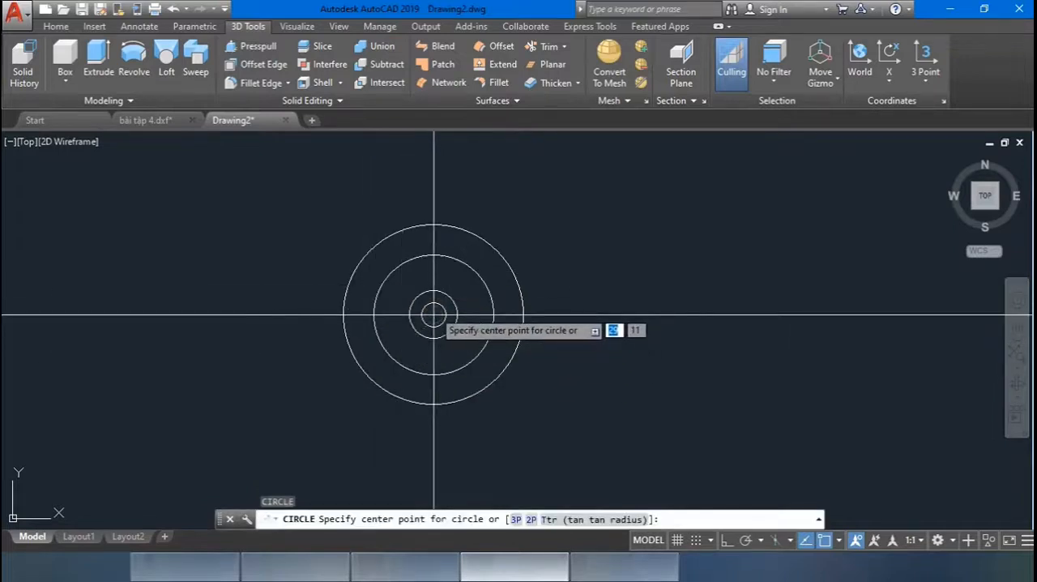
{"action": "left_click", "coordinate": [434, 315]}
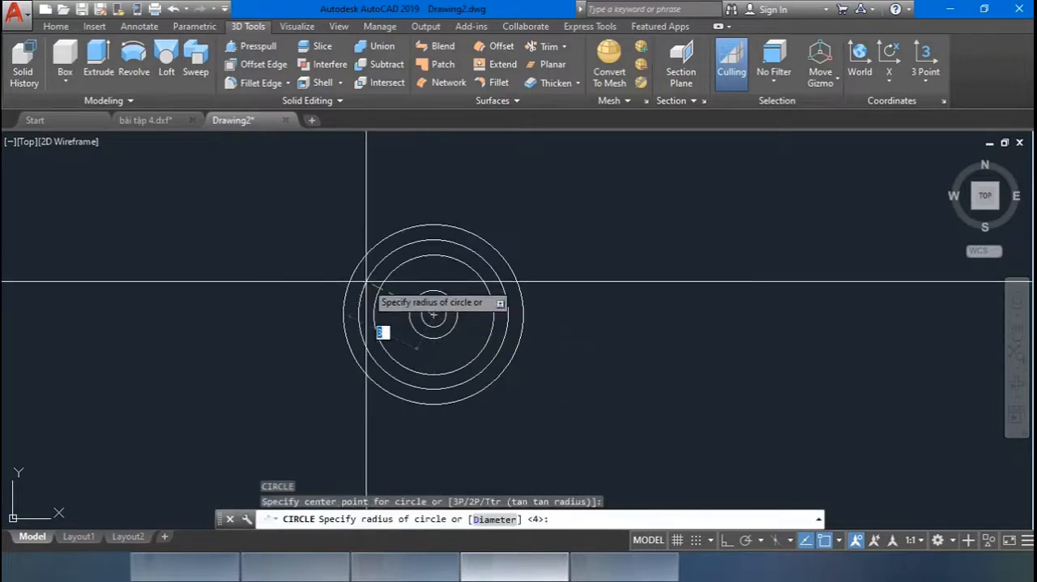
{"action": "type", "text": "4"}
{"action": "key", "text": "Return"}
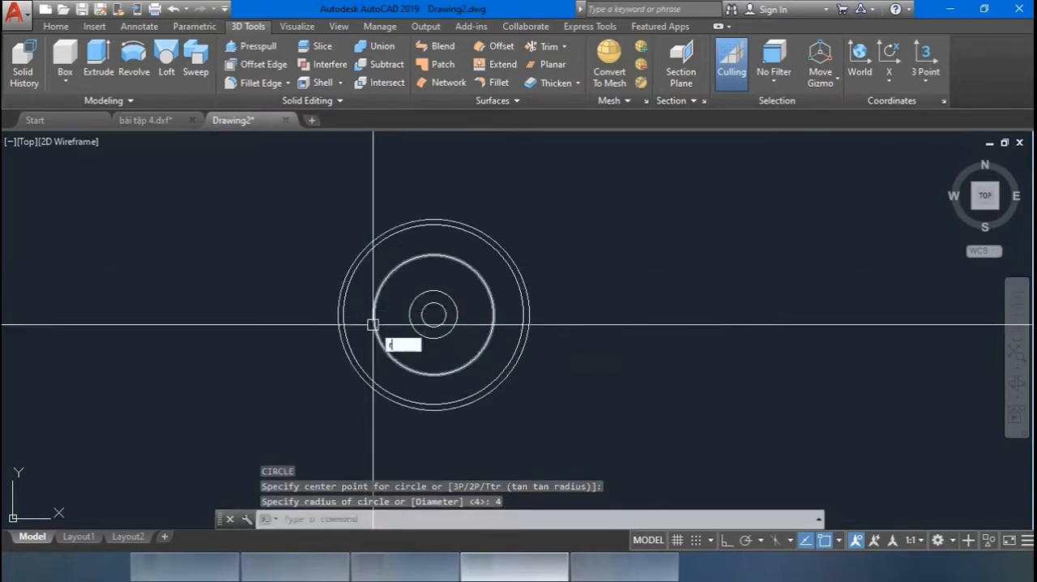
{"action": "type", "text": "r"}
{"action": "key", "text": "Escape"}
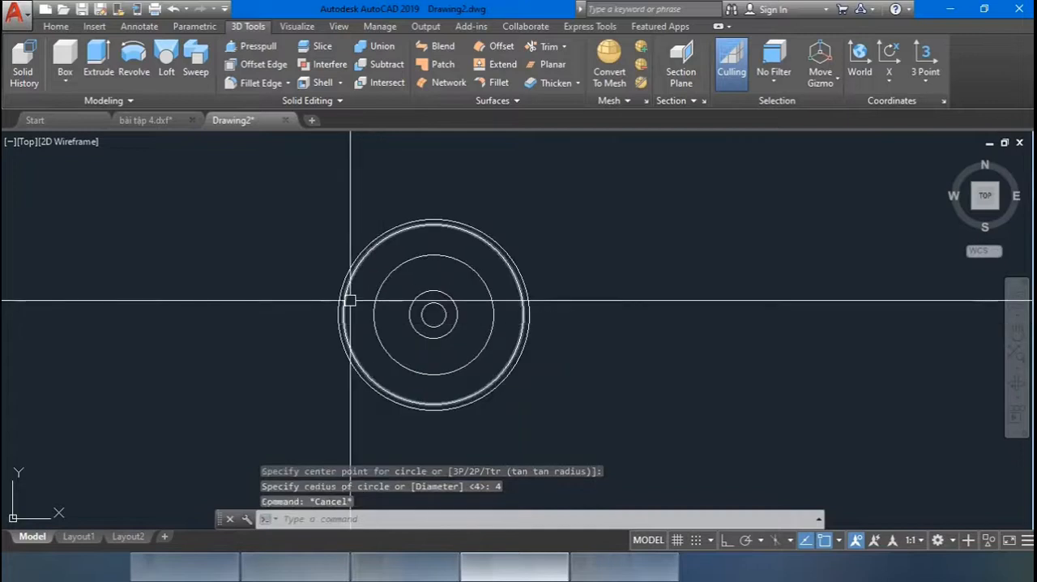
Add a concentric outermost circle of radius 4.44 around the shared centre.
{"action": "key", "text": "Return"}
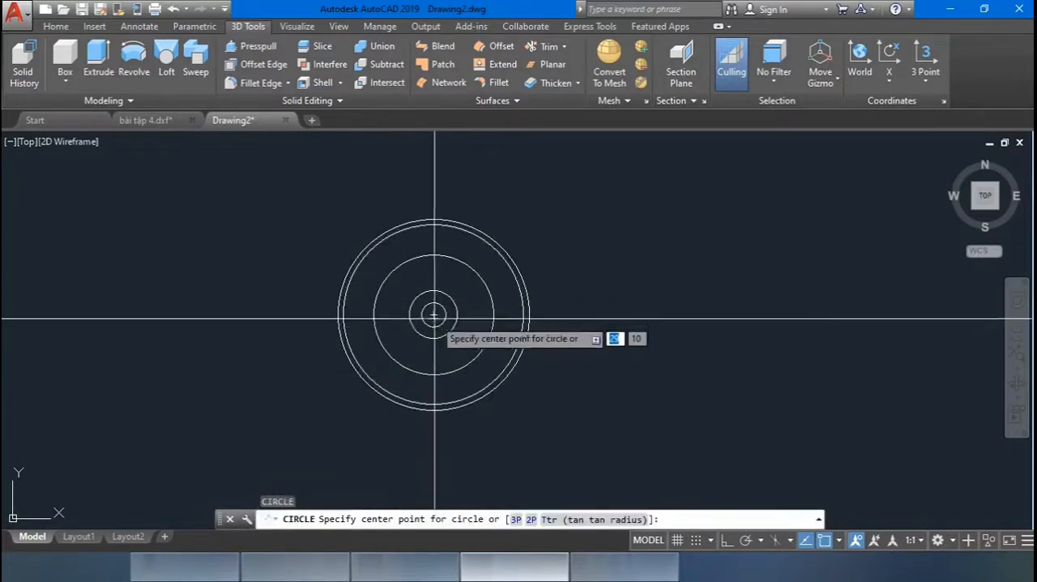
{"action": "left_click", "coordinate": [434, 314]}
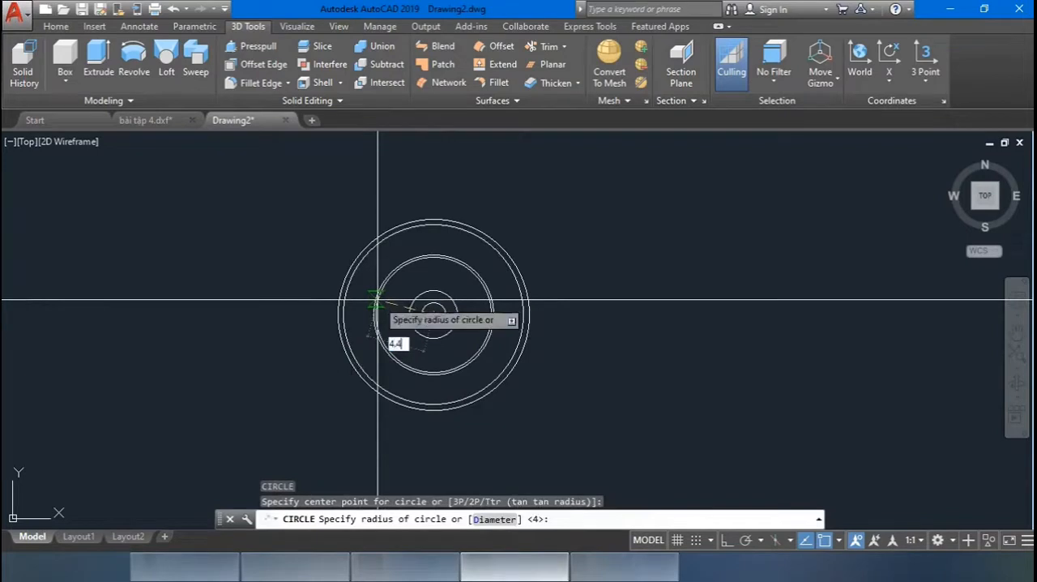
{"action": "key", "text": "Return"}
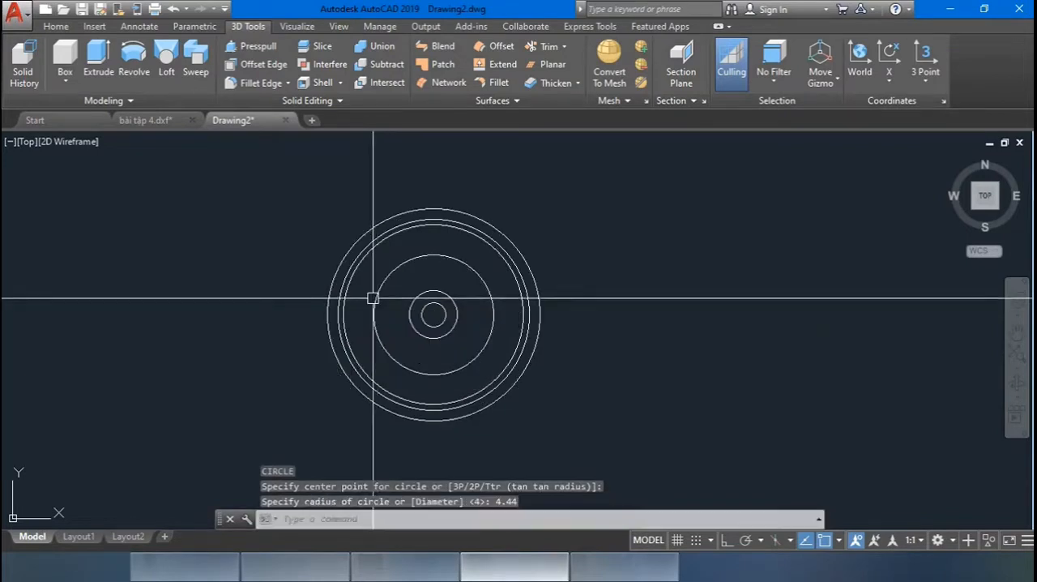
Draw a horizontal line with Ortho on, from the circles' centre to the right quadrant of the outermost circle.
{"action": "scroll", "coordinate": [421, 275], "scroll_direction": "up", "scroll_amount": 3}
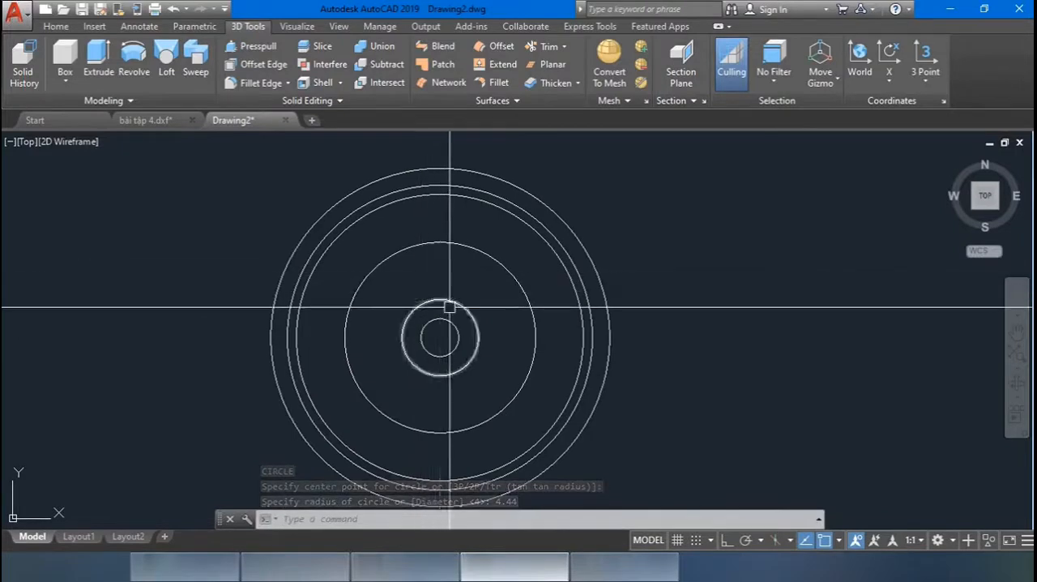
{"action": "type", "text": "l"}
{"action": "key", "text": "Return"}
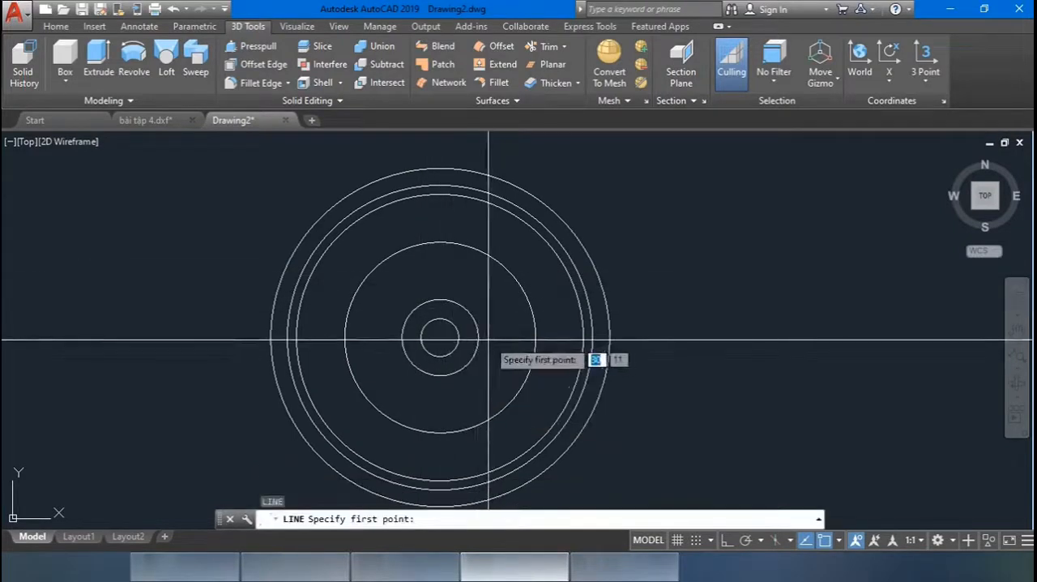
{"action": "left_click", "coordinate": [440, 336]}
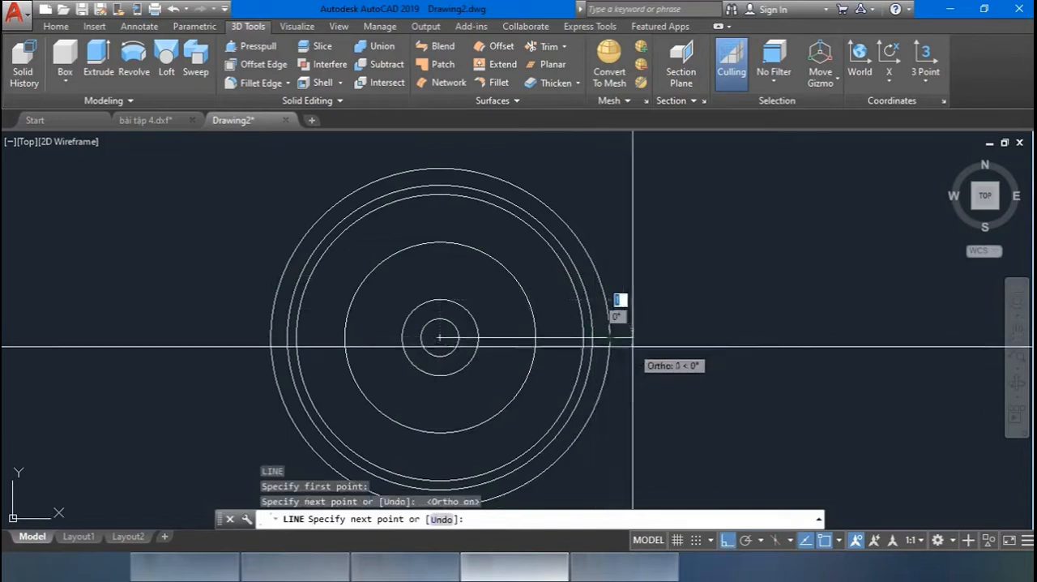
{"action": "left_click", "coordinate": [610, 337]}
{"action": "key", "text": "Return"}
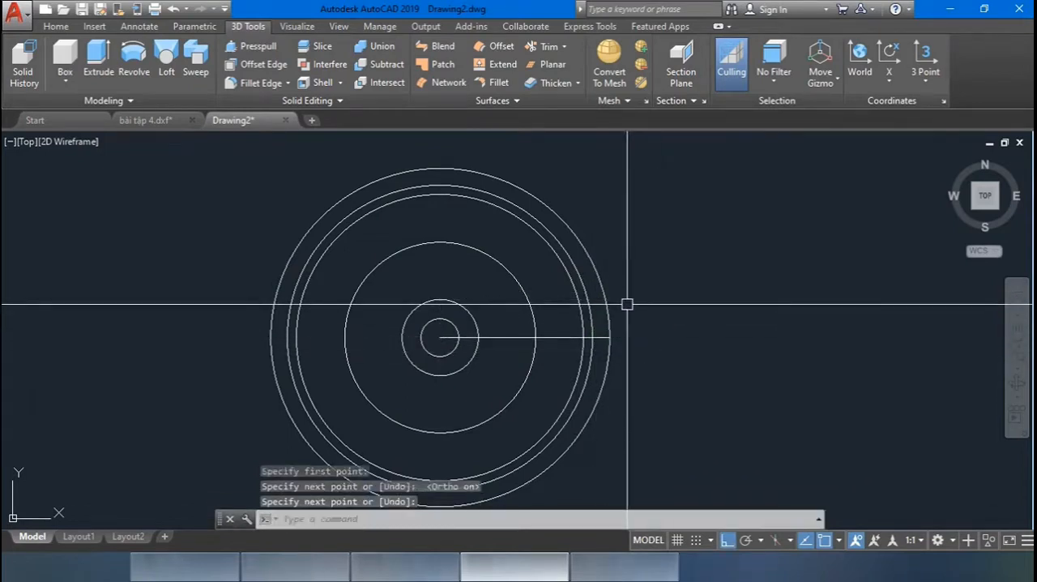
Offset the horizontal radius line by 0.175 to both sides, above and below.
{"action": "middle_click_drag", "start_coordinate": [629, 304], "coordinate": [614, 301]}
{"action": "scroll", "coordinate": [591, 296], "scroll_direction": "up", "scroll_amount": 2}
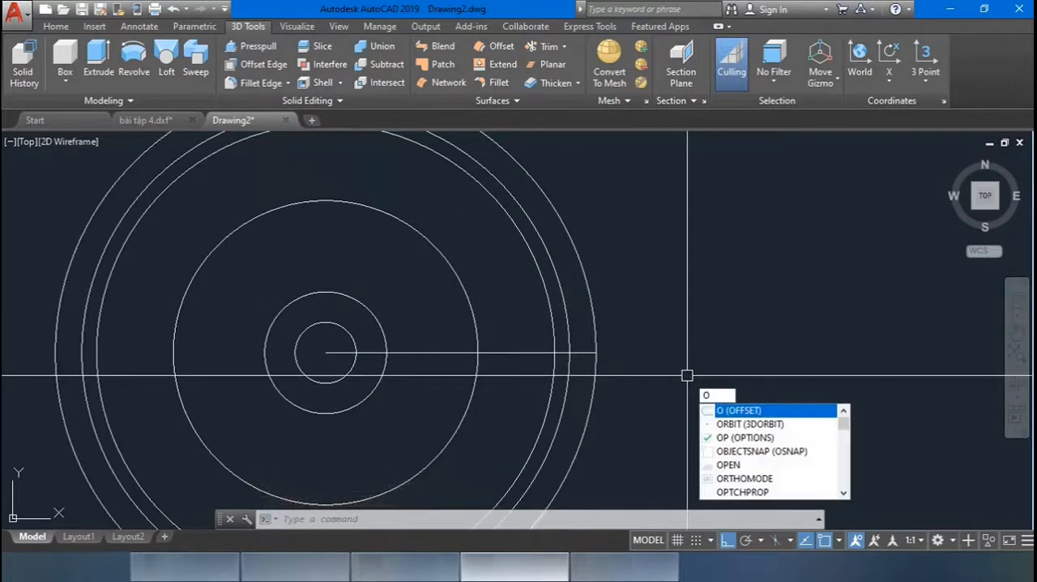
{"action": "key", "text": "Return"}
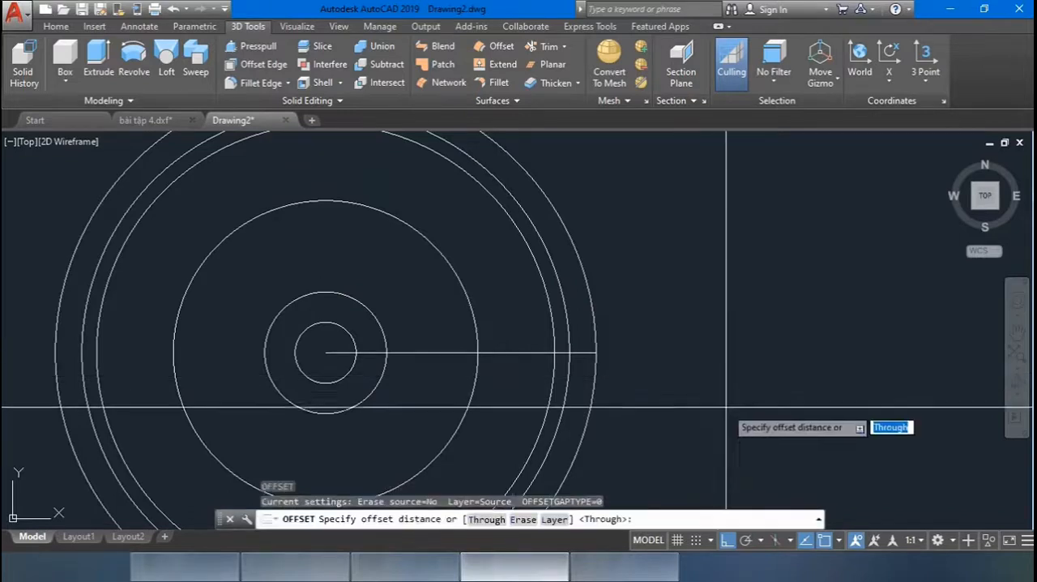
{"action": "left_click", "coordinate": [512, 352]}
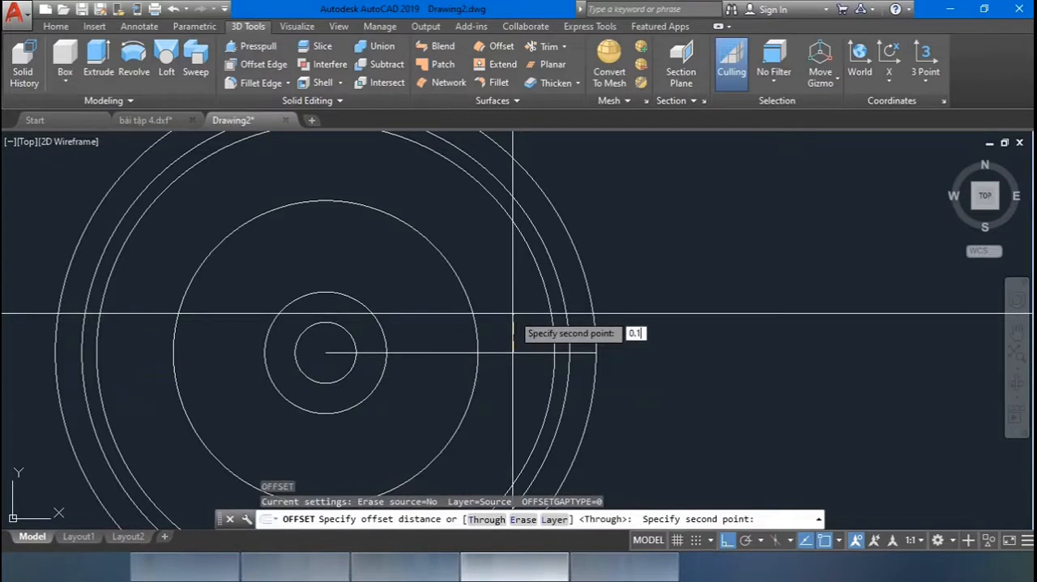
{"action": "key", "text": "Return"}
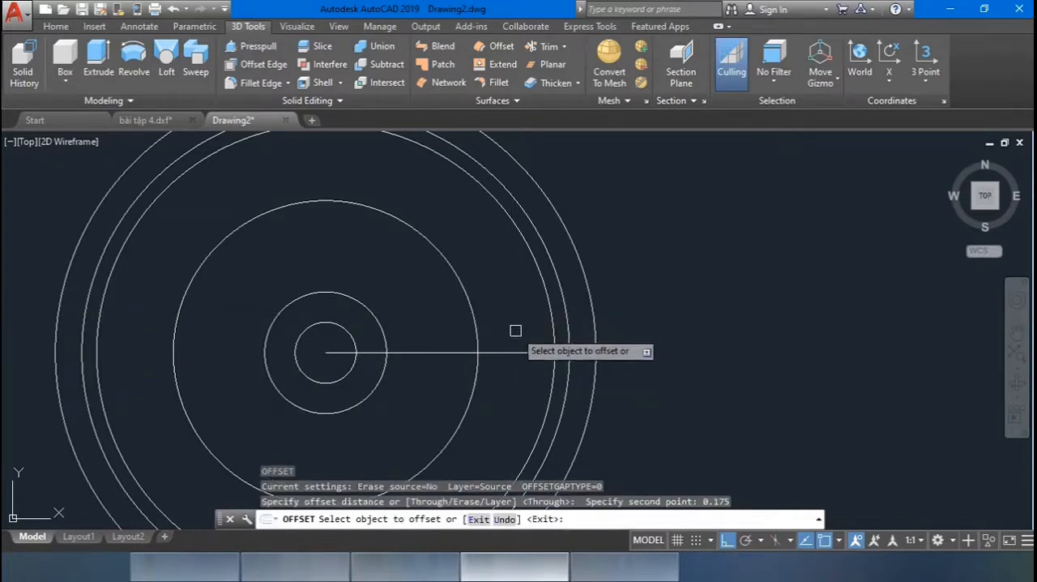
{"action": "left_click", "coordinate": [510, 351]}
{"action": "left_click", "coordinate": [510, 320]}
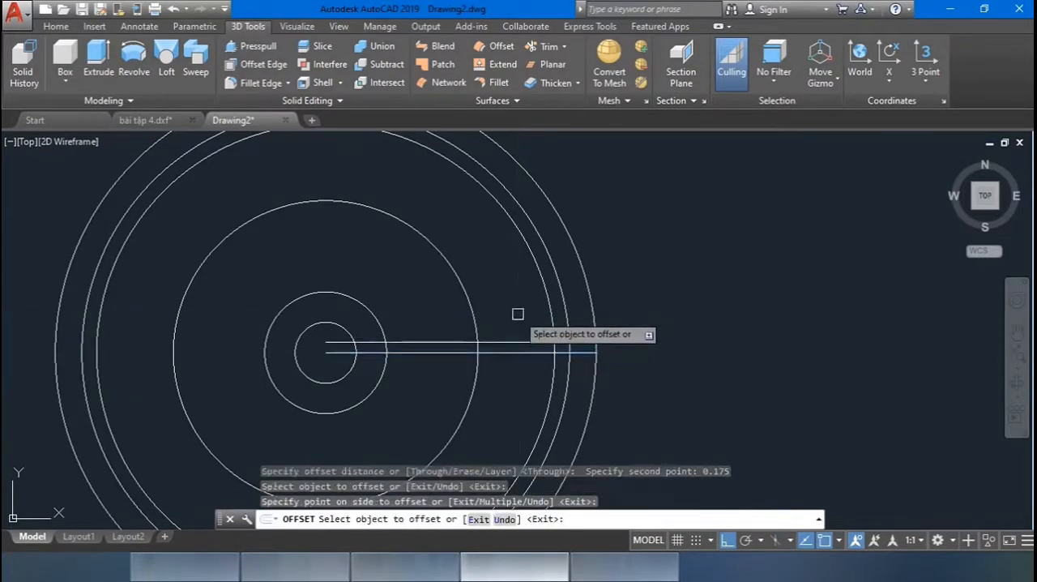
{"action": "left_click", "coordinate": [505, 353]}
{"action": "left_click", "coordinate": [505, 378]}
{"action": "key", "text": "Escape"}
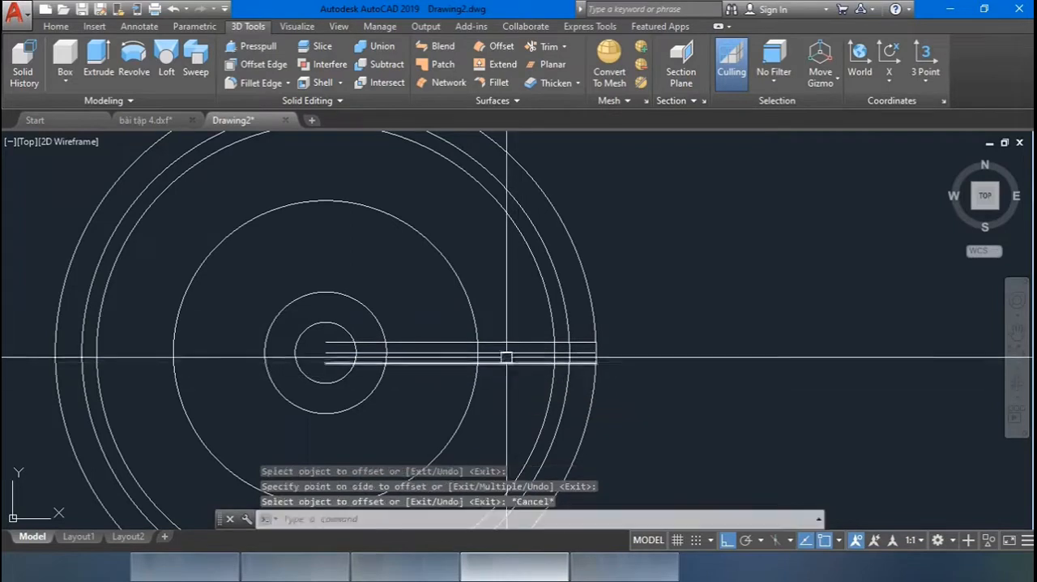
Offset the upper and lower parallel lines by 0.1 inward, toward the horizontal radius line.
{"action": "scroll", "coordinate": [505, 354], "scroll_direction": "up", "scroll_amount": 3}
{"action": "type", "text": "o"}
{"action": "key", "text": "Return"}
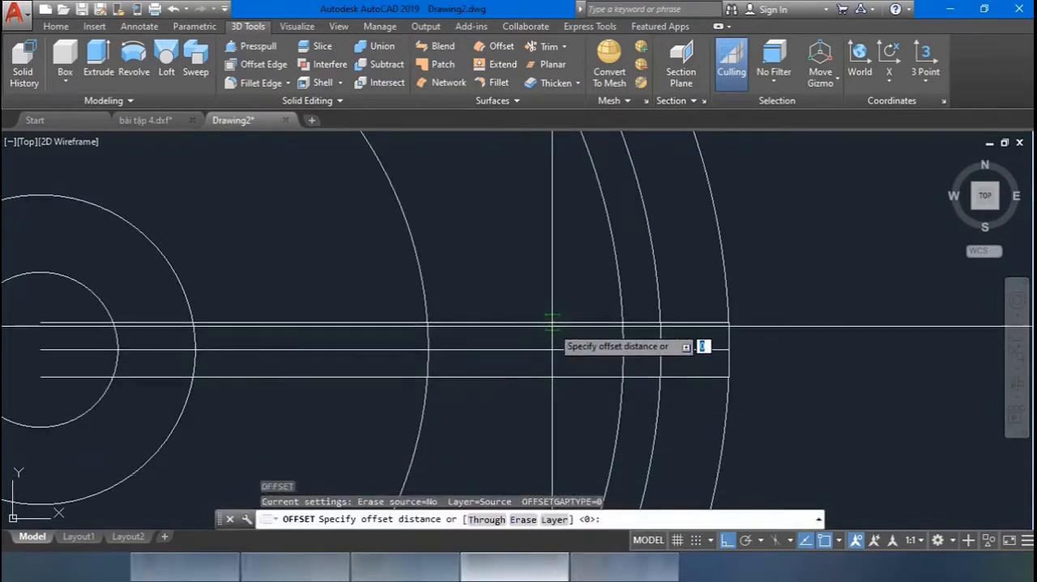
{"action": "left_click", "coordinate": [552, 323]}
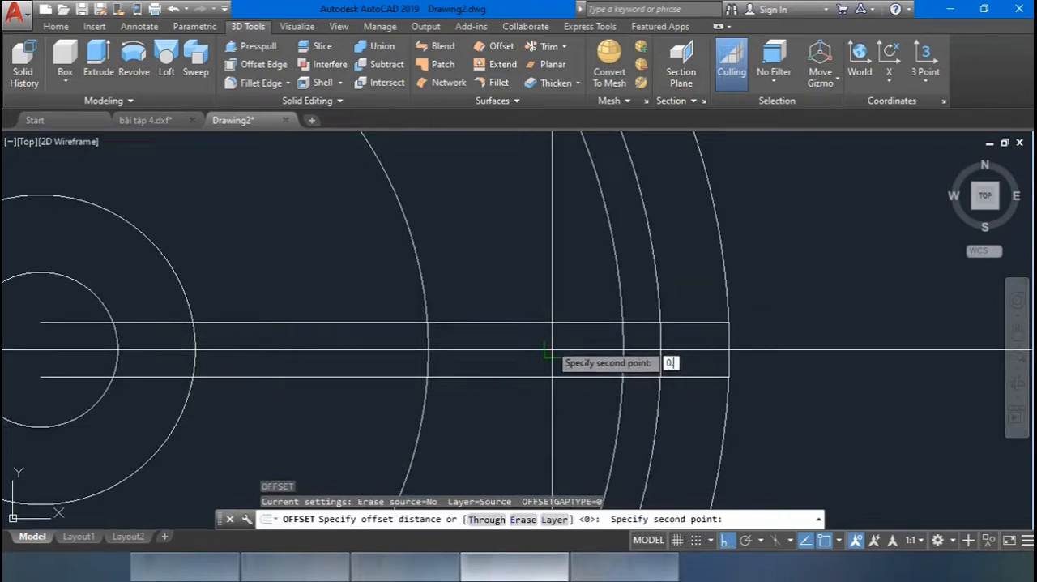
{"action": "type", "text": "0.1"}
{"action": "key", "text": "Return"}
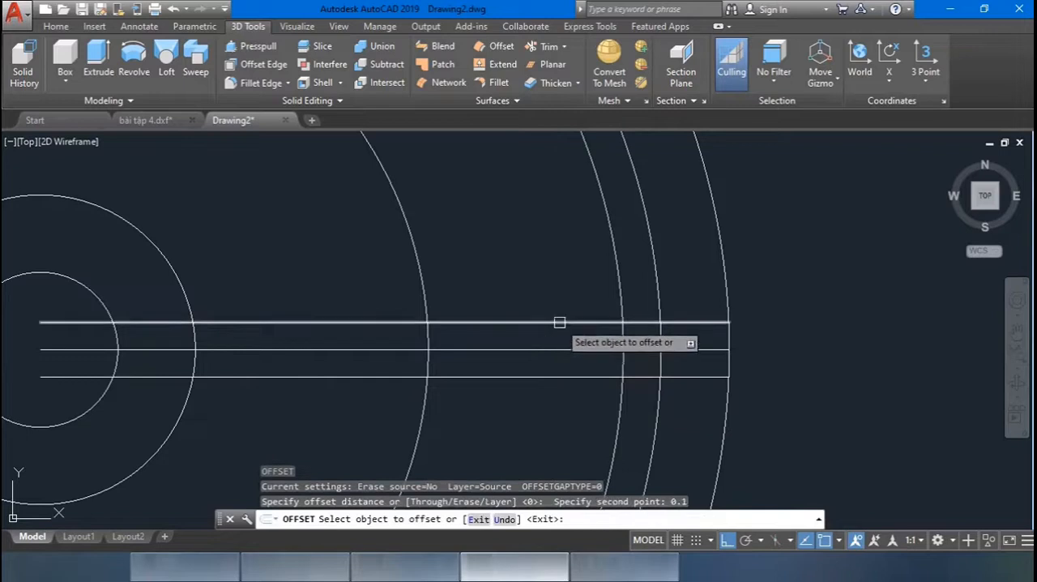
{"action": "left_click", "coordinate": [556, 322]}
{"action": "left_click", "coordinate": [546, 368]}
{"action": "left_click", "coordinate": [531, 375]}
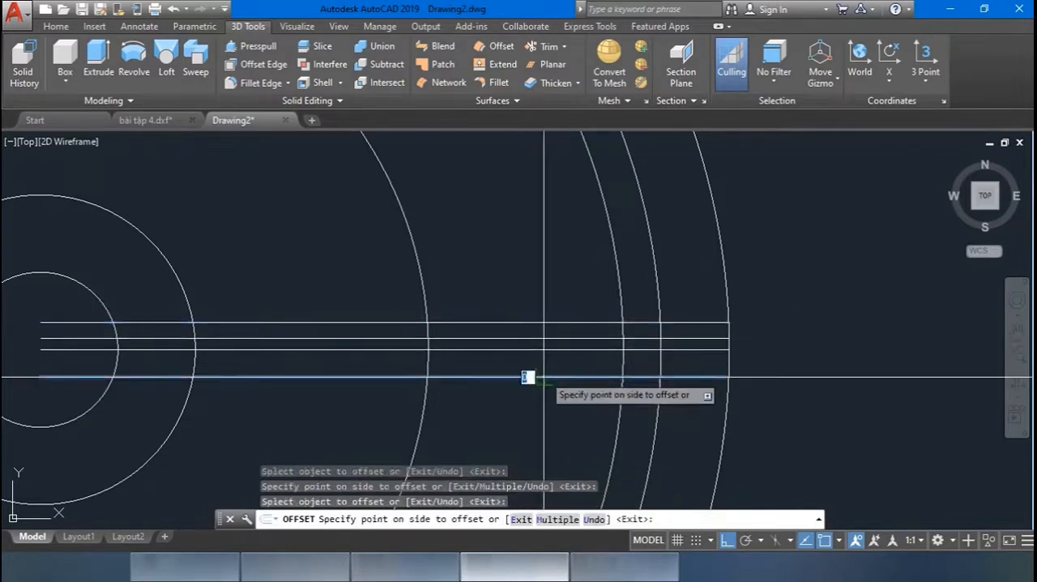
{"action": "left_click", "coordinate": [652, 367]}
{"action": "key", "text": "Escape"}
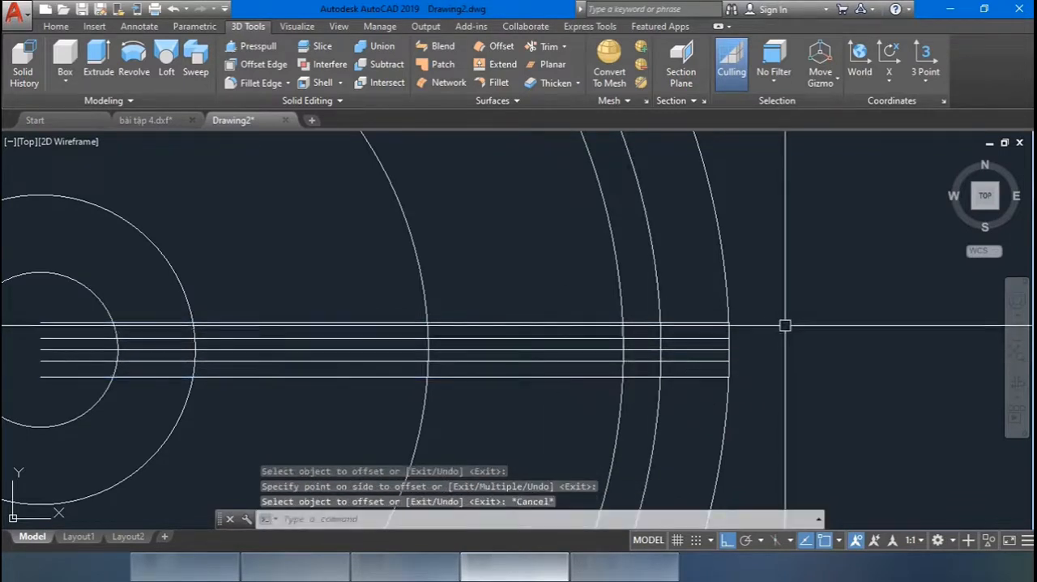
With Ortho off, draw a three-point arc from the topmost line's crossings with the 3.759 and 4 circles to the upper inner line's end on the outermost circle.
{"action": "middle_click_drag", "start_coordinate": [785, 329], "coordinate": [764, 316]}
{"action": "type", "text": "arc"}
{"action": "key", "text": "Return"}
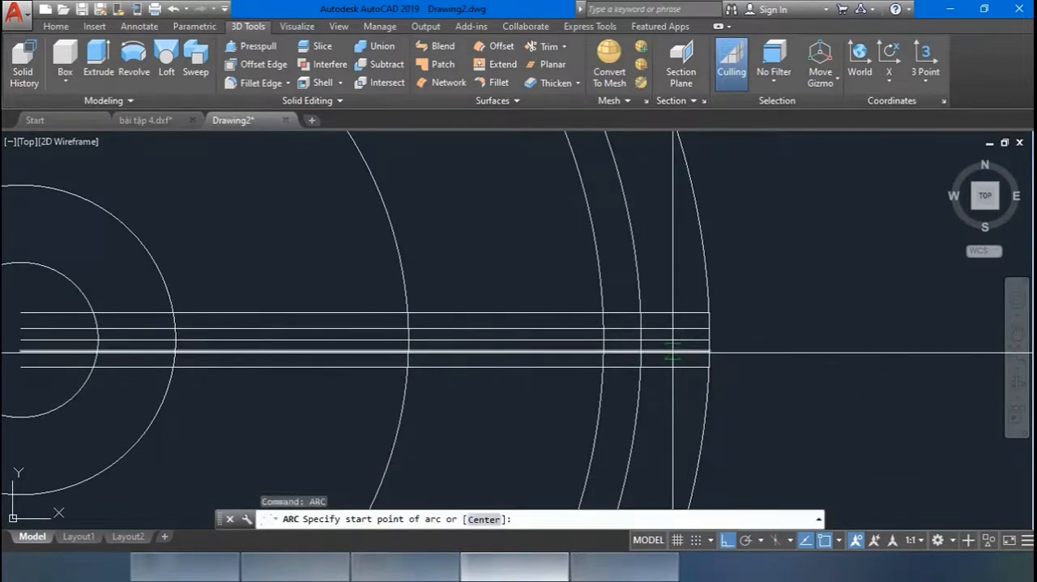
{"action": "key", "text": "F8"}
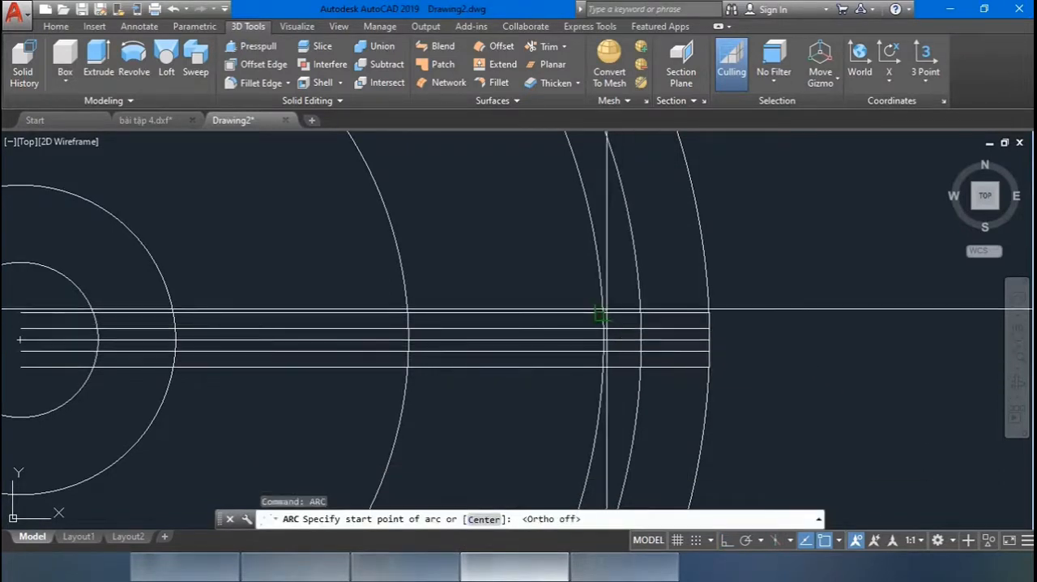
{"action": "left_click", "coordinate": [600, 313]}
{"action": "scroll", "coordinate": [634, 312], "scroll_direction": "up", "scroll_amount": 5}
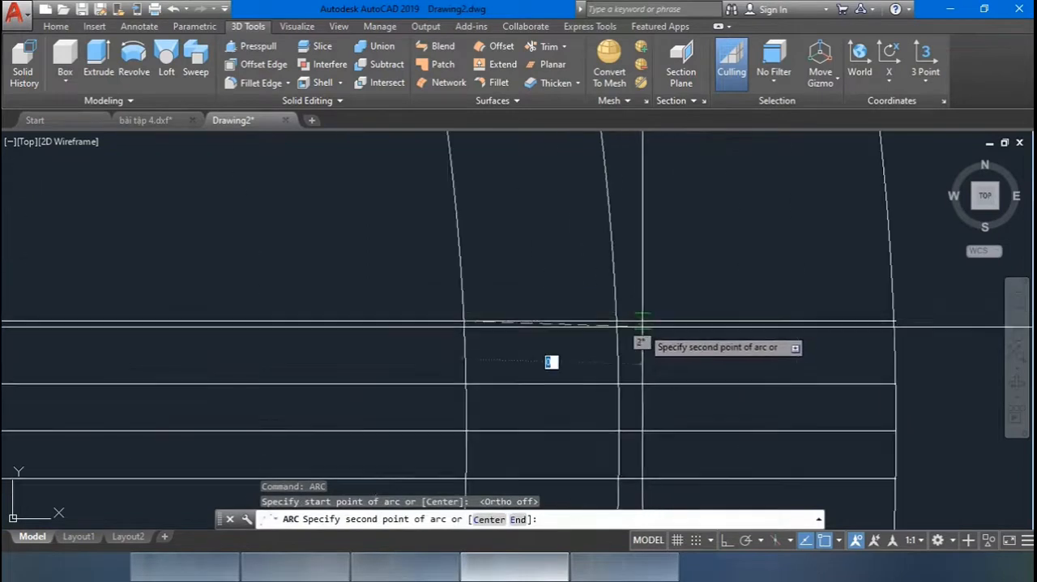
{"action": "left_click", "coordinate": [616, 321]}
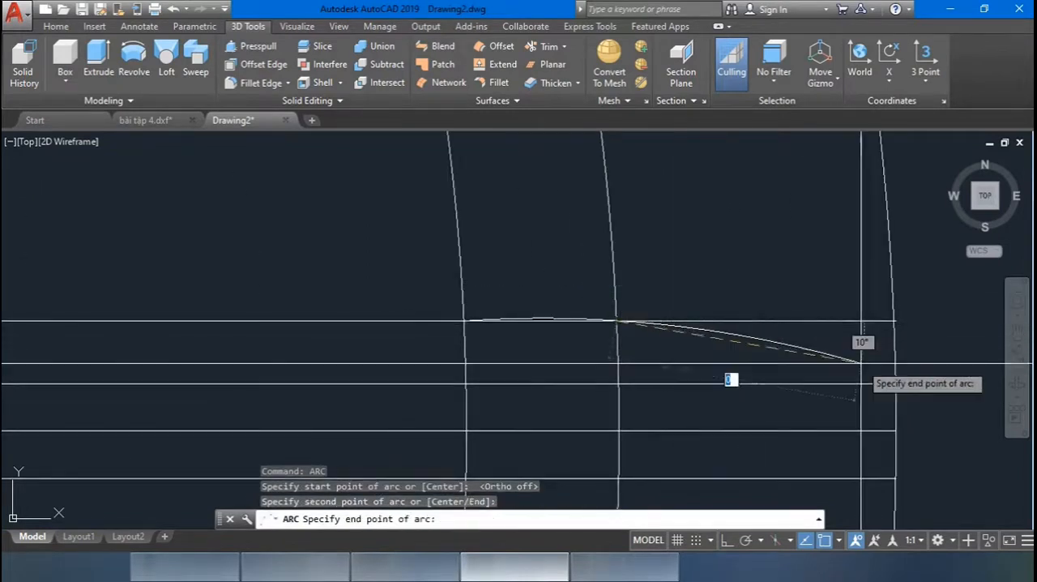
{"action": "left_click", "coordinate": [892, 381]}
{"action": "scroll", "coordinate": [856, 404], "scroll_direction": "down", "scroll_amount": 2}
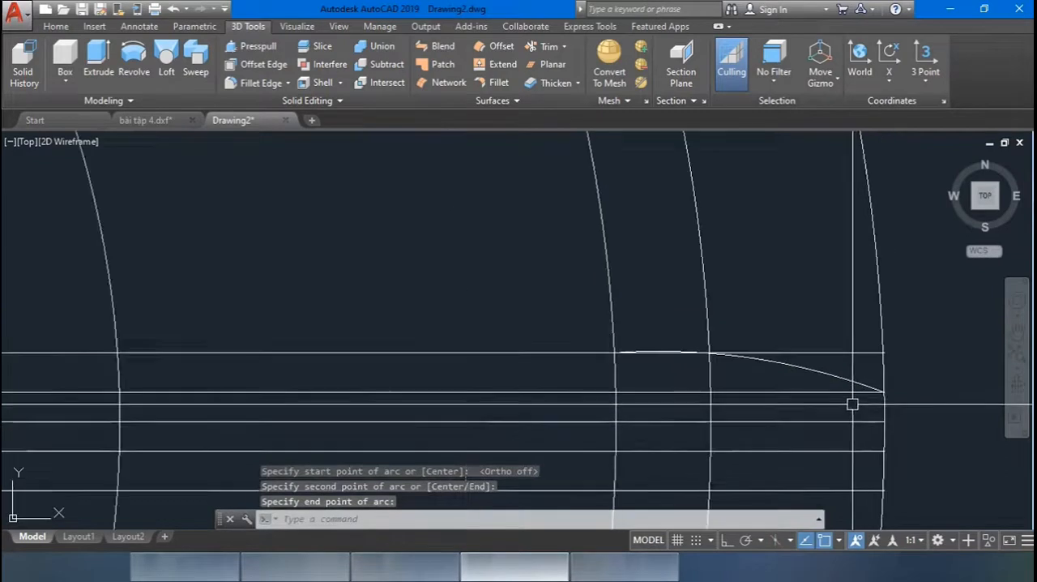
Draw a three-point arc from the lowest line's crossings with the 3.759 and 4 circles to the lower inner line's end on the outermost circle.
{"action": "middle_click_drag", "start_coordinate": [829, 333], "coordinate": [808, 278]}
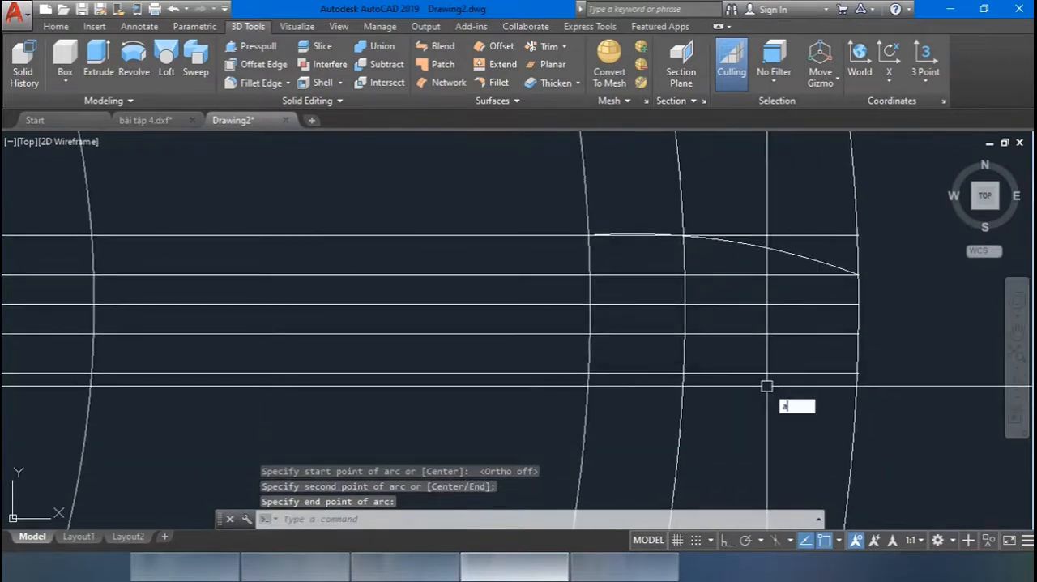
{"action": "key", "text": "Return"}
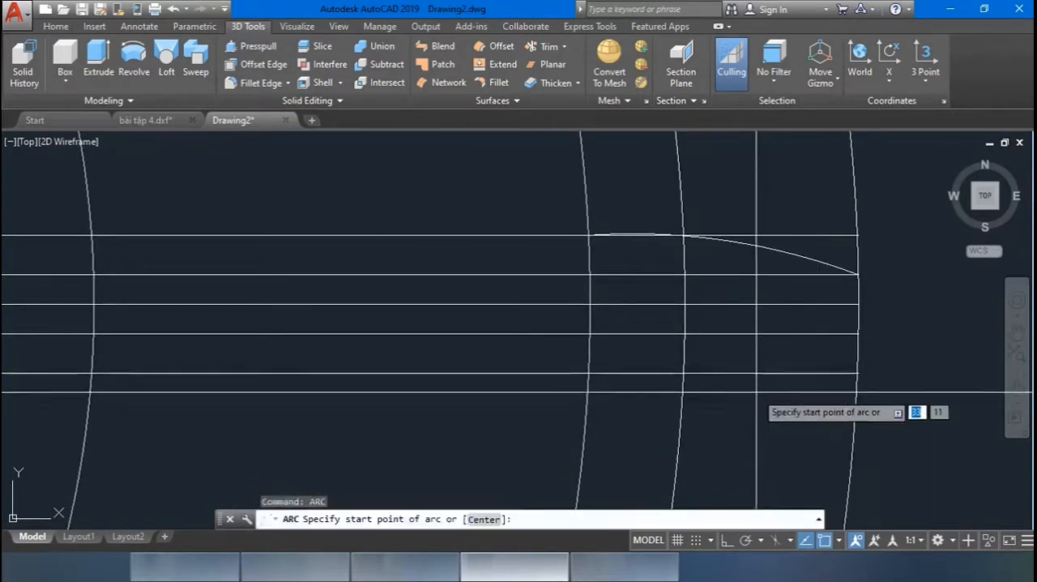
{"action": "left_click", "coordinate": [586, 374]}
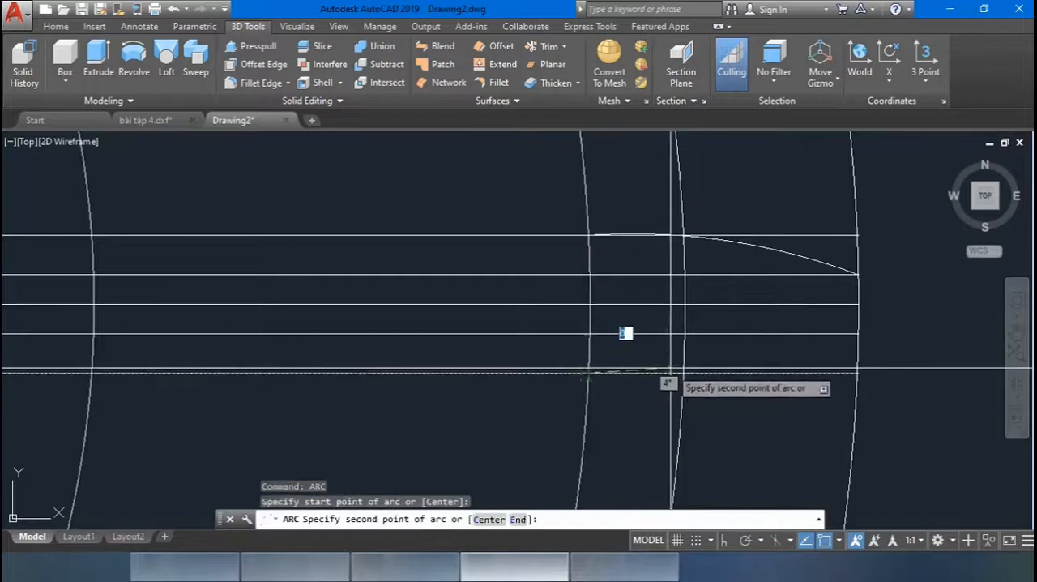
{"action": "left_click", "coordinate": [685, 374]}
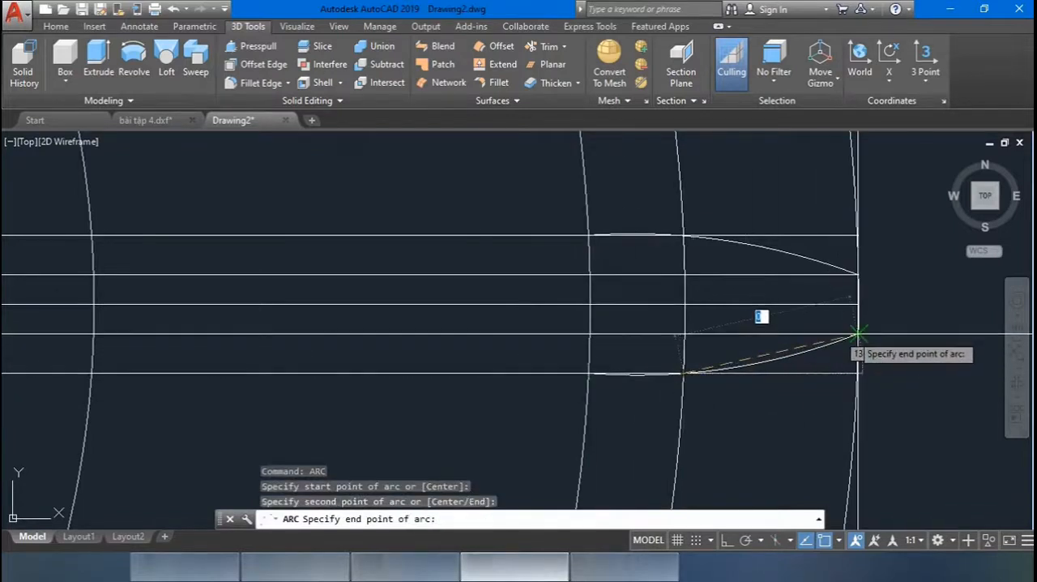
{"action": "left_click", "coordinate": [853, 333]}
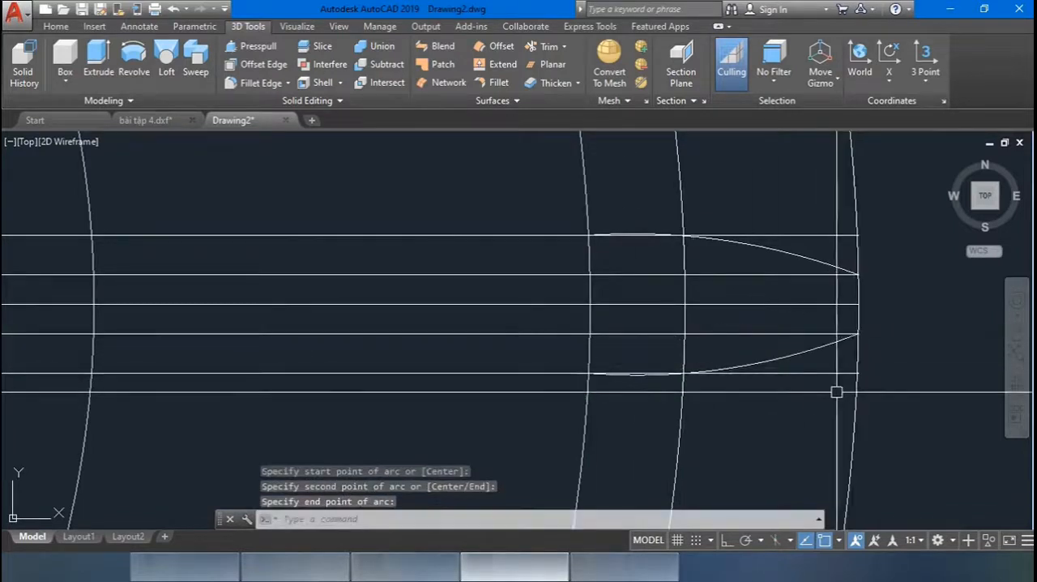
Erase the five horizontal construction lines, keeping the circles and the two flank arcs.
{"action": "scroll", "coordinate": [821, 405], "scroll_direction": "down", "scroll_amount": 4}
{"action": "middle_click_drag", "start_coordinate": [818, 314], "coordinate": [816, 248]}
{"action": "left_click", "coordinate": [648, 230]}
{"action": "left_click", "coordinate": [640, 374]}
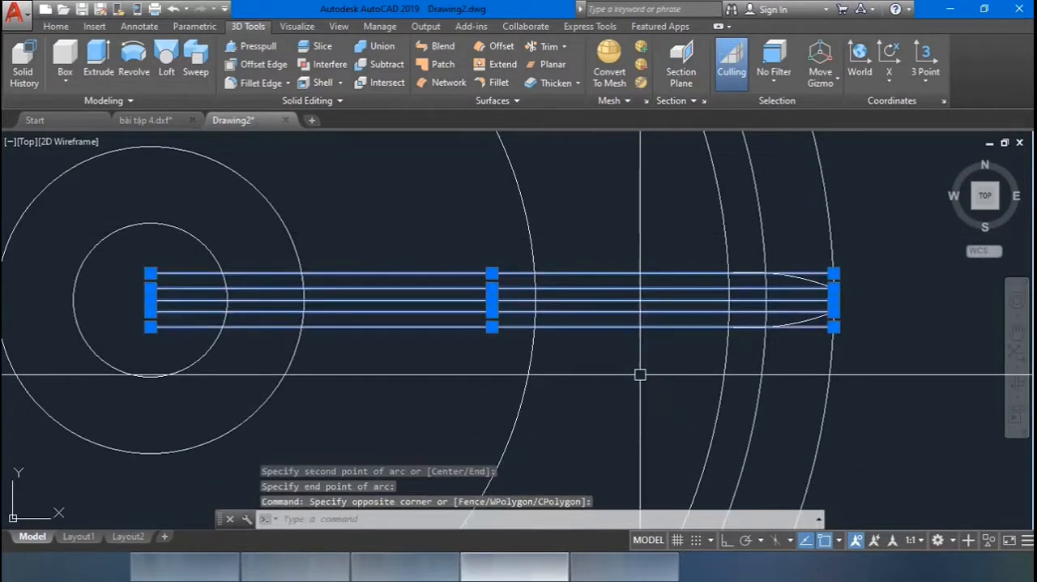
{"action": "type", "text": "e"}
{"action": "key", "text": "Return"}
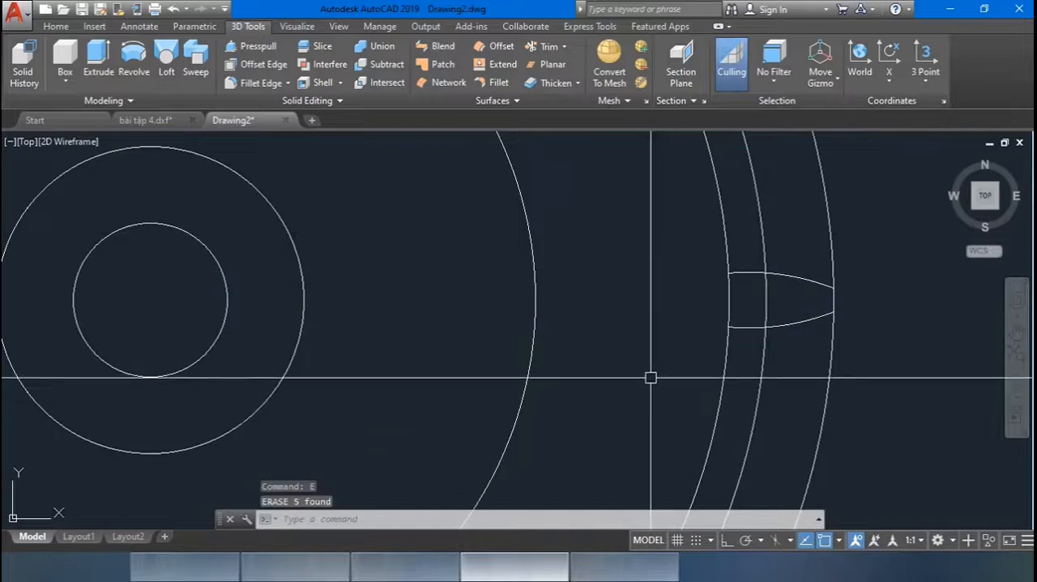
Trim the three outer circles against the flank arcs to leave one tooth on the 3.759 circle, and erase the leftover 4-circle segment inside it.
{"action": "middle_click_drag", "start_coordinate": [658, 339], "coordinate": [614, 328]}
{"action": "scroll", "coordinate": [614, 316], "scroll_direction": "down", "scroll_amount": 2}
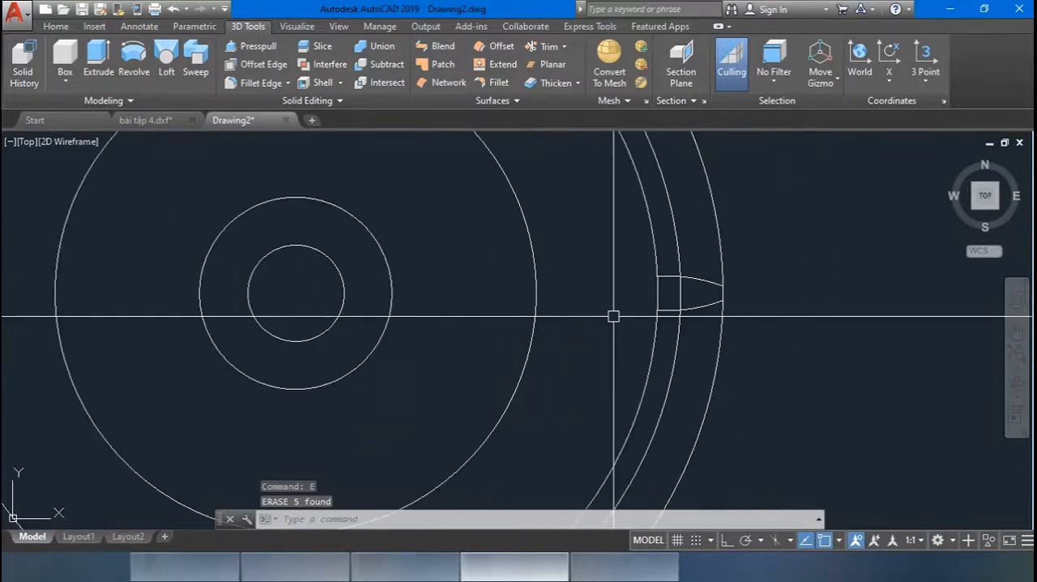
{"action": "type", "text": "tr"}
{"action": "key", "text": "Return"}
{"action": "left_click", "coordinate": [785, 450]}
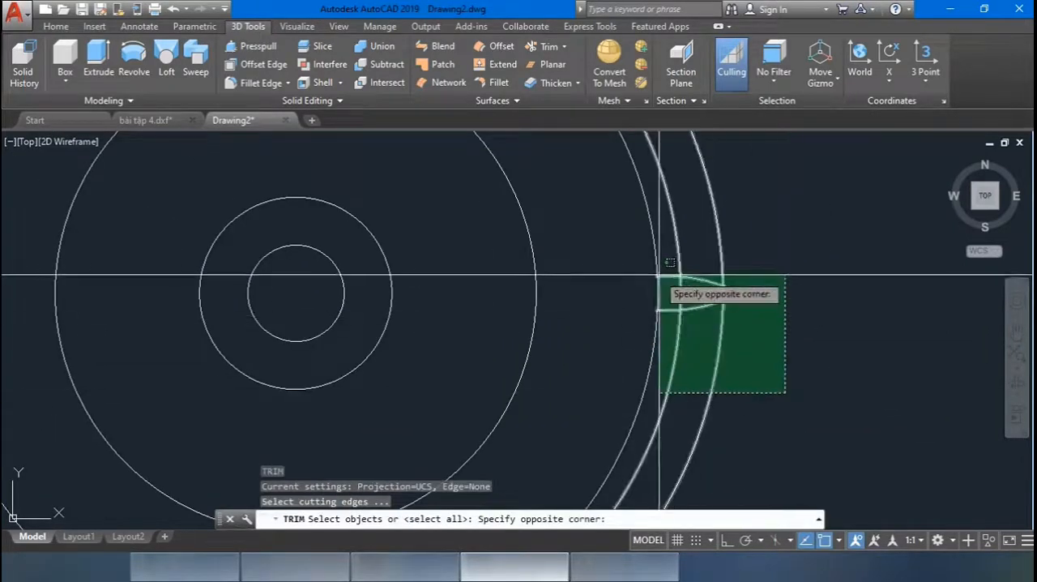
{"action": "left_click", "coordinate": [654, 284]}
{"action": "key", "text": "Return"}
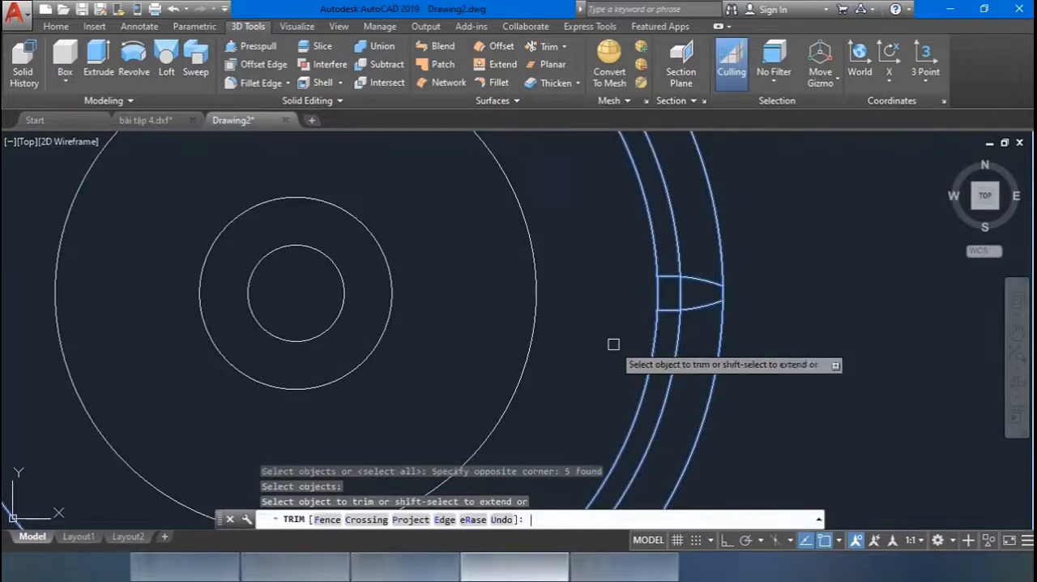
{"action": "left_click", "coordinate": [722, 258]}
{"action": "left_click", "coordinate": [678, 249]}
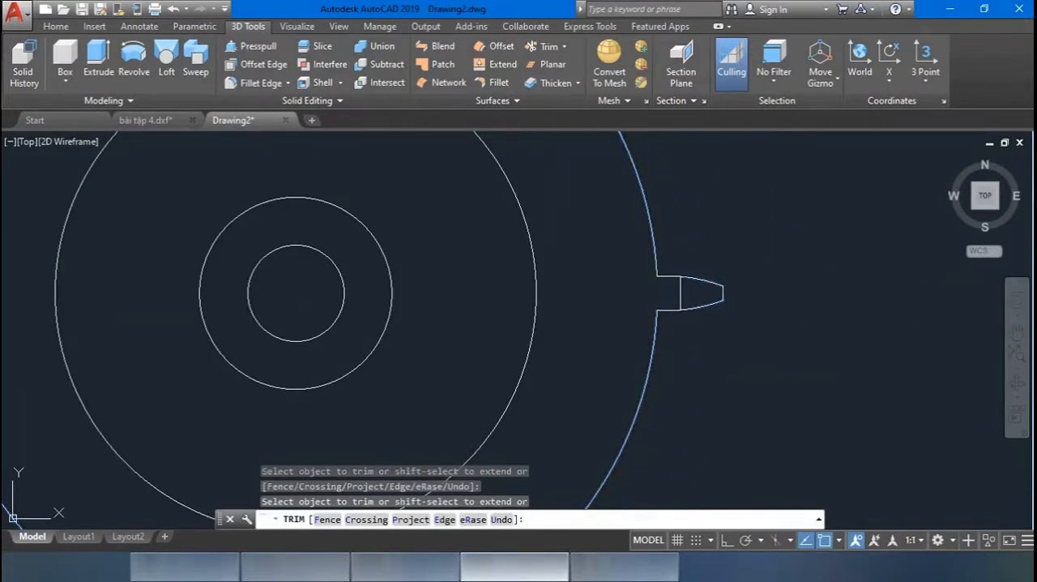
{"action": "key", "text": "Escape"}
{"action": "left_click", "coordinate": [679, 291]}
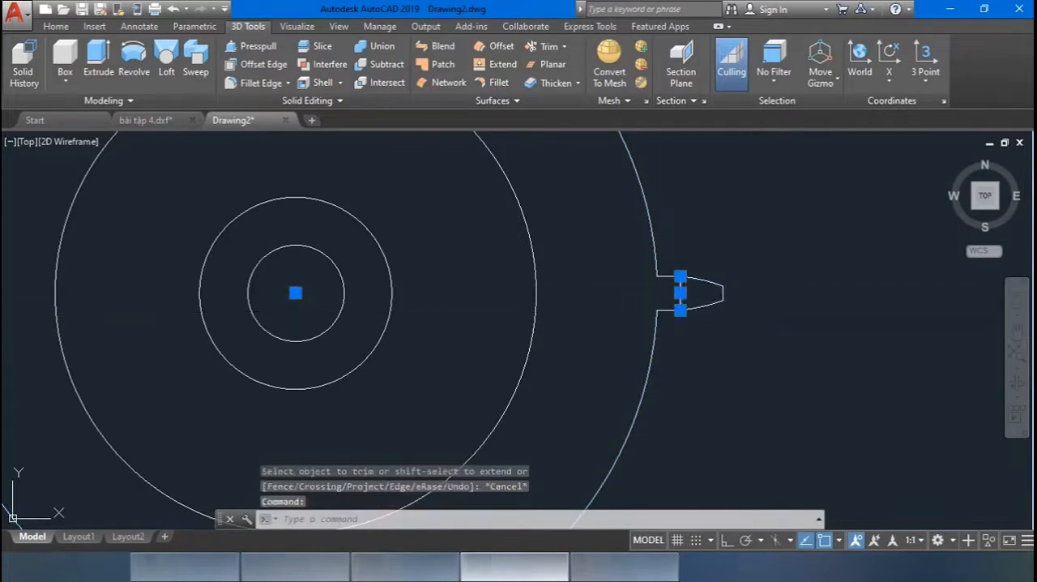
{"action": "key", "text": "Delete"}
Join the two flank arcs and the tip arc of the tooth into one polyline.
{"action": "left_click", "coordinate": [667, 336]}
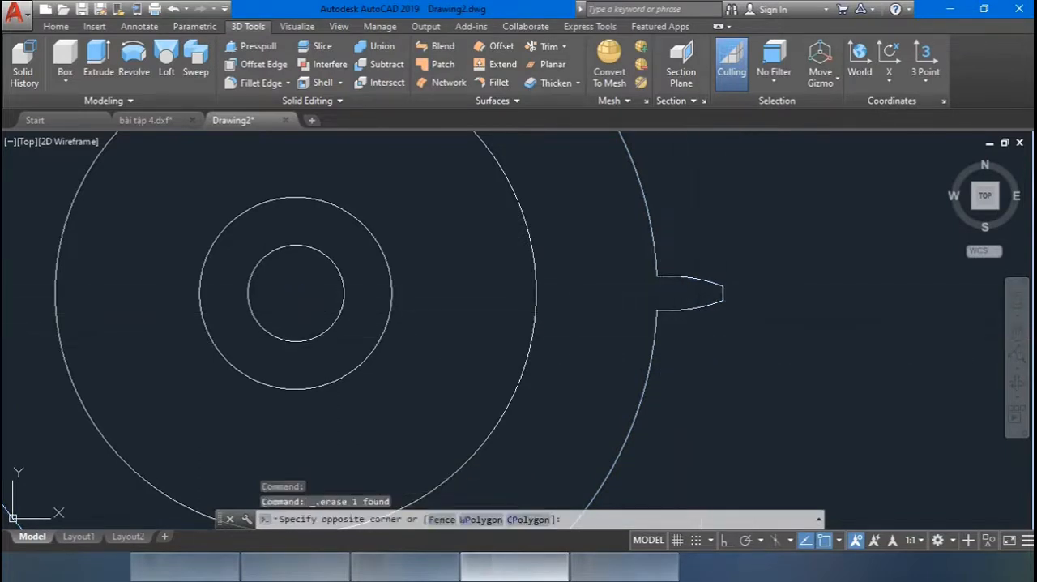
{"action": "key", "text": "Escape"}
{"action": "type", "text": "j"}
{"action": "key", "text": "Return"}
{"action": "left_click", "coordinate": [701, 345]}
{"action": "left_click", "coordinate": [698, 261]}
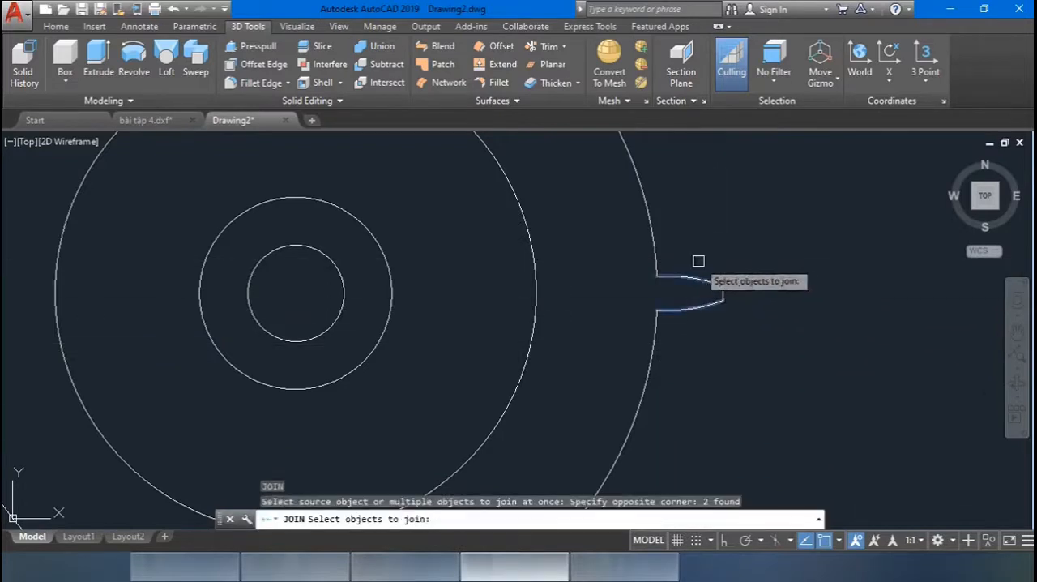
{"action": "left_click", "coordinate": [726, 292]}
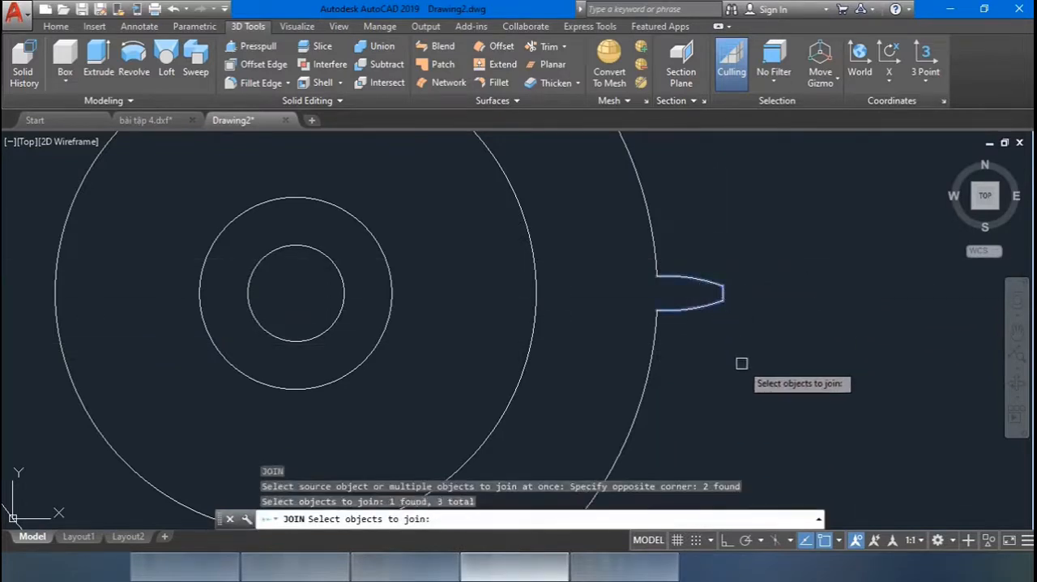
{"action": "key", "text": "Return"}
Create an associative polar array of the tooth around the circles' centre with 35 items filling 360 degrees.
{"action": "scroll", "coordinate": [737, 357], "scroll_direction": "down", "scroll_amount": 2}
{"action": "mouse_move", "coordinate": [731, 345]}
{"action": "middle_mouse_down"}
{"action": "mouse_move", "coordinate": [768, 346]}
{"action": "mouse_move", "coordinate": [764, 357]}
{"action": "middle_mouse_up"}
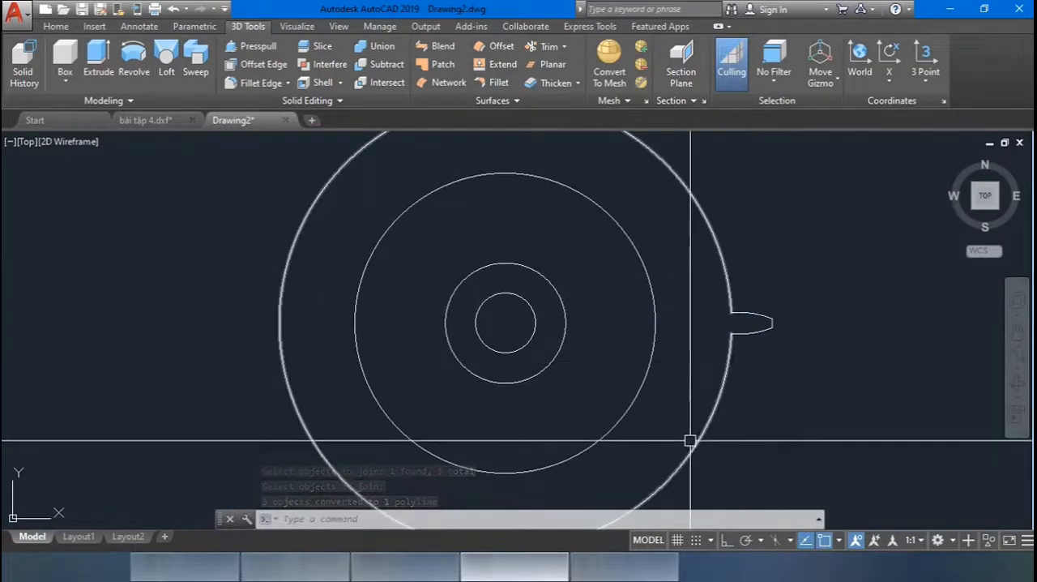
{"action": "type", "text": "A"}
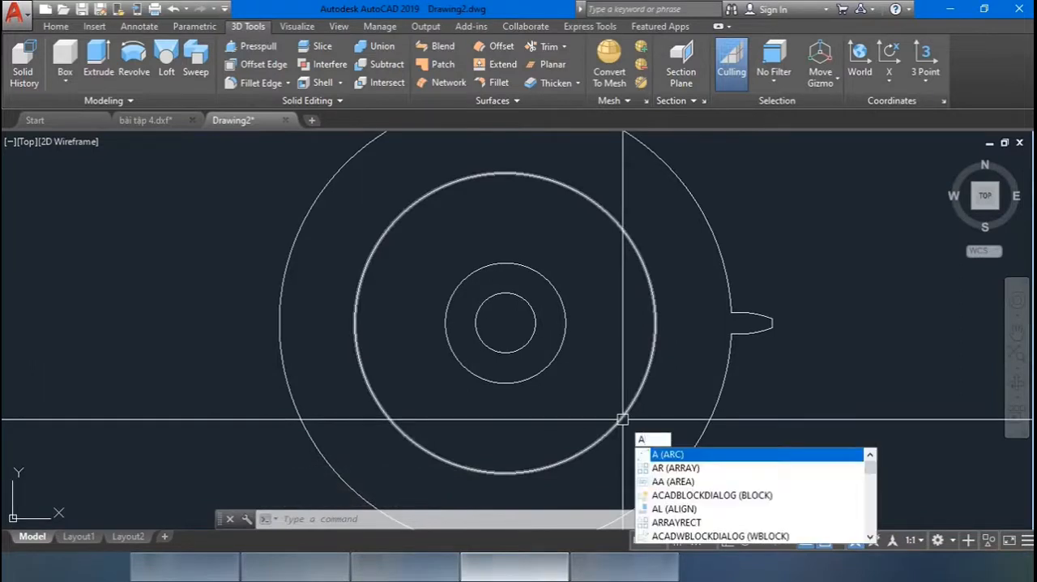
{"action": "type", "text": "R"}
{"action": "key", "text": "Return"}
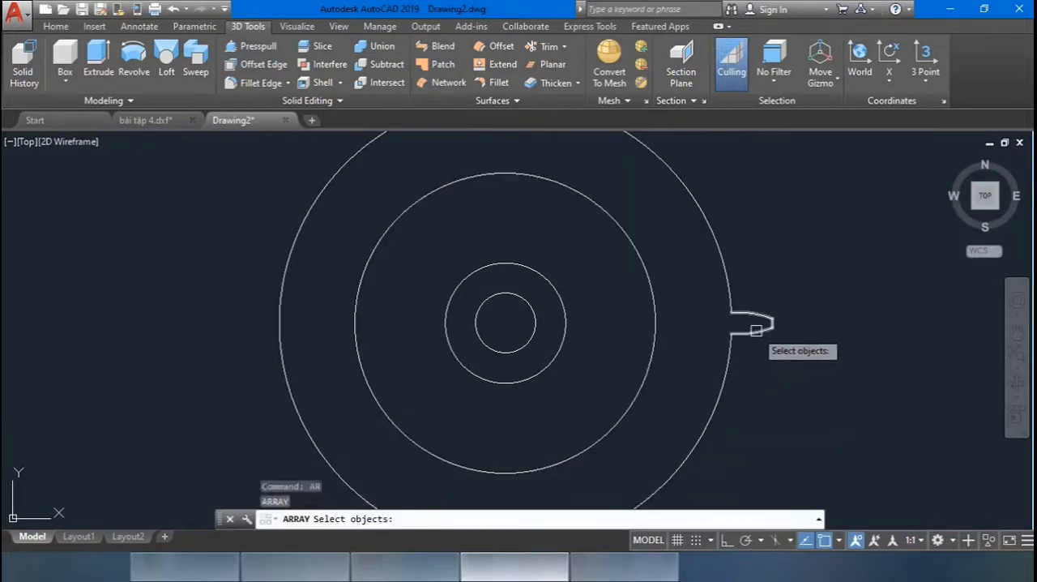
{"action": "key", "text": "Return"}
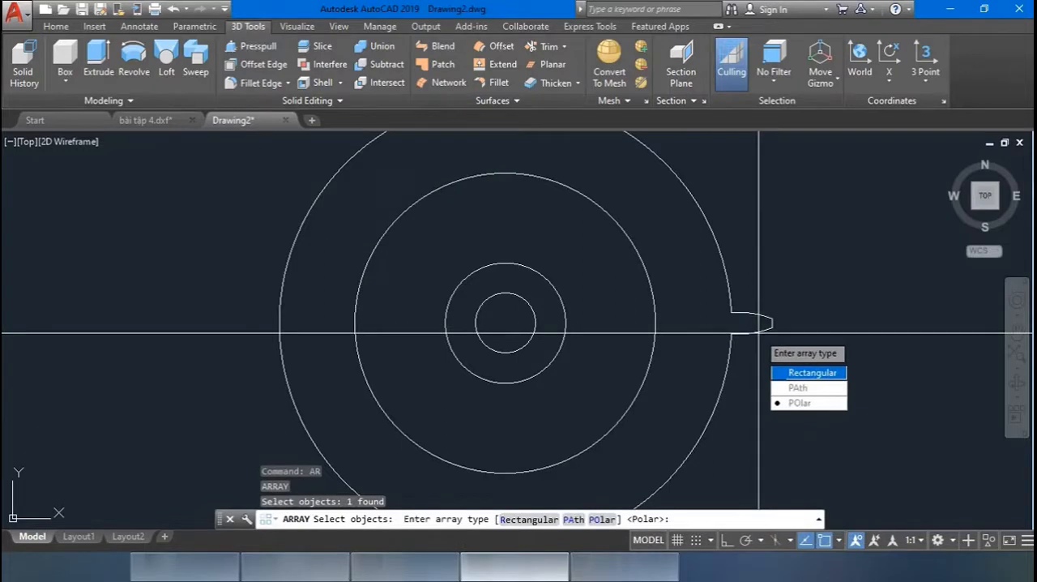
{"action": "type", "text": "PO"}
{"action": "key", "text": "Return"}
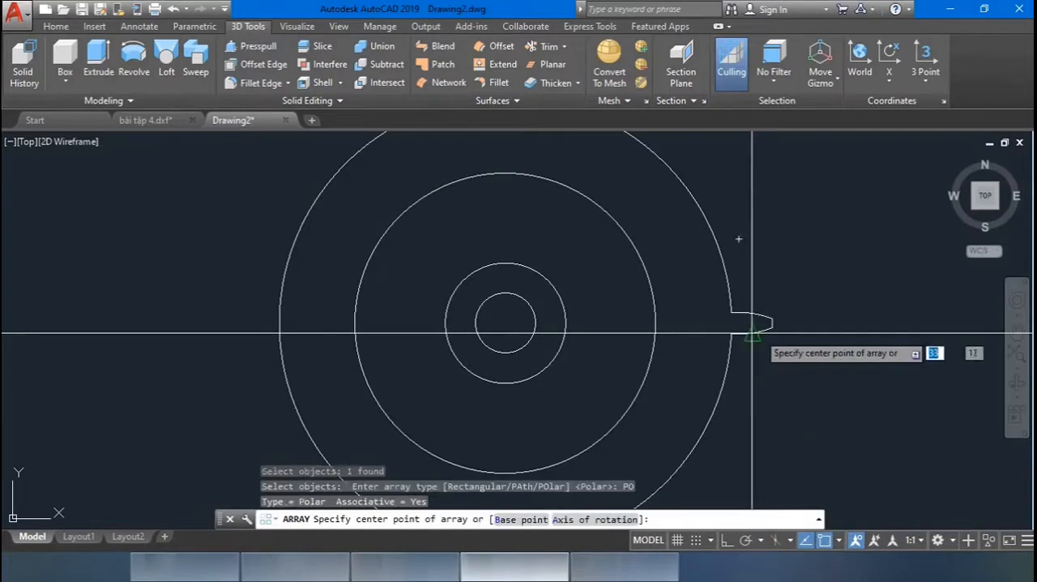
{"action": "left_click", "coordinate": [506, 323]}
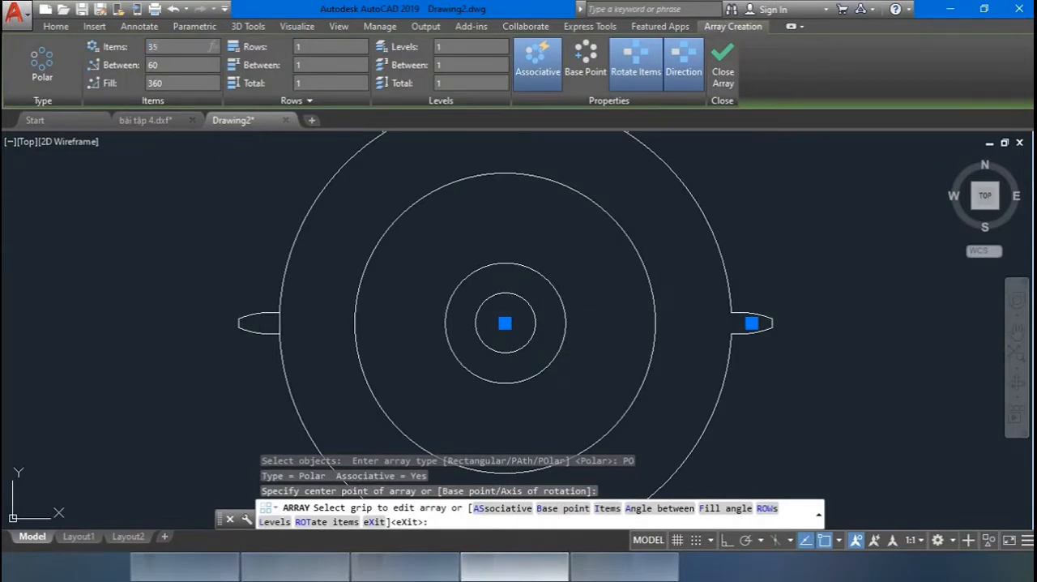
{"action": "left_click", "coordinate": [723, 65]}
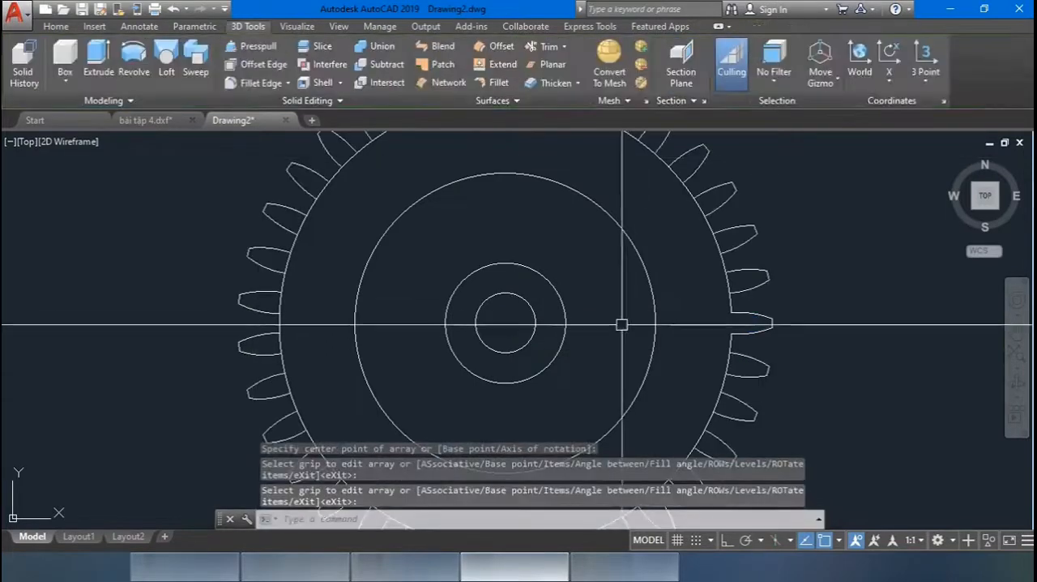
Start Trim with all the arrayed teeth and the circles as cutting edges.
{"action": "scroll", "coordinate": [616, 281], "scroll_direction": "down", "scroll_amount": 2}
{"action": "middle_click_drag", "start_coordinate": [654, 307], "coordinate": [671, 278]}
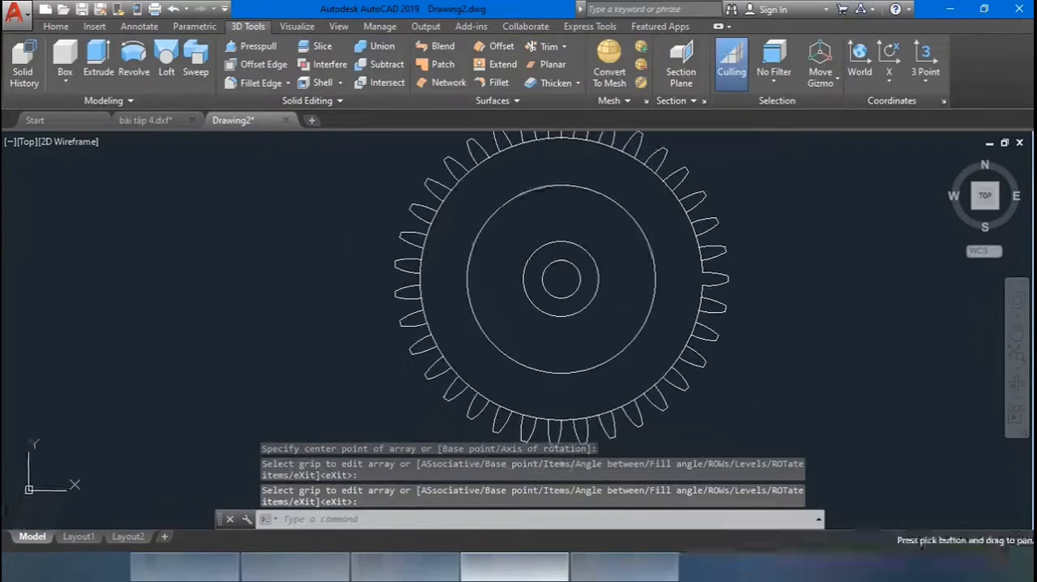
{"action": "type", "text": "tr"}
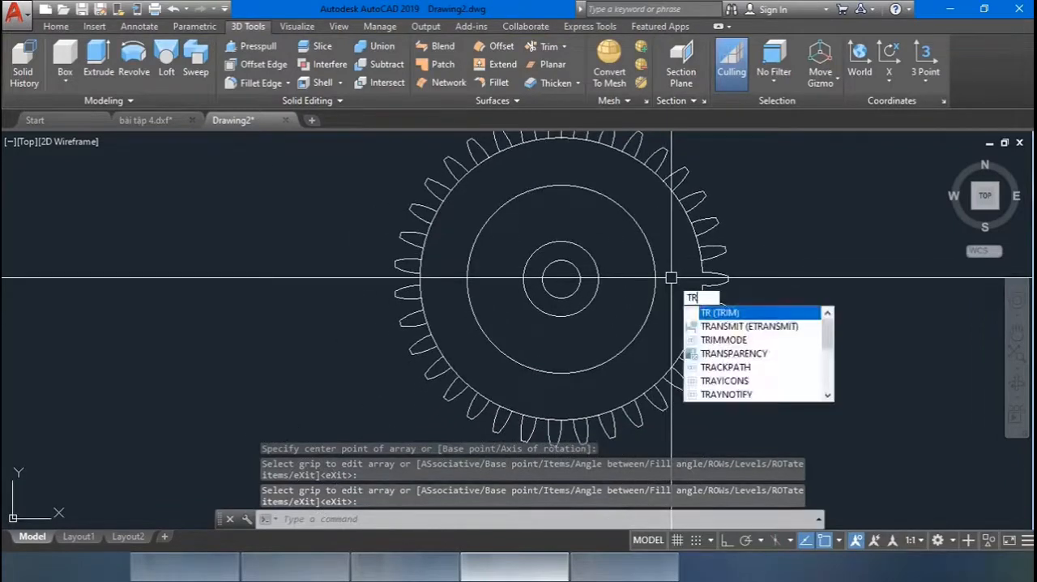
{"action": "key", "text": "Return"}
{"action": "left_click", "coordinate": [760, 474]}
{"action": "left_click", "coordinate": [400, 167]}
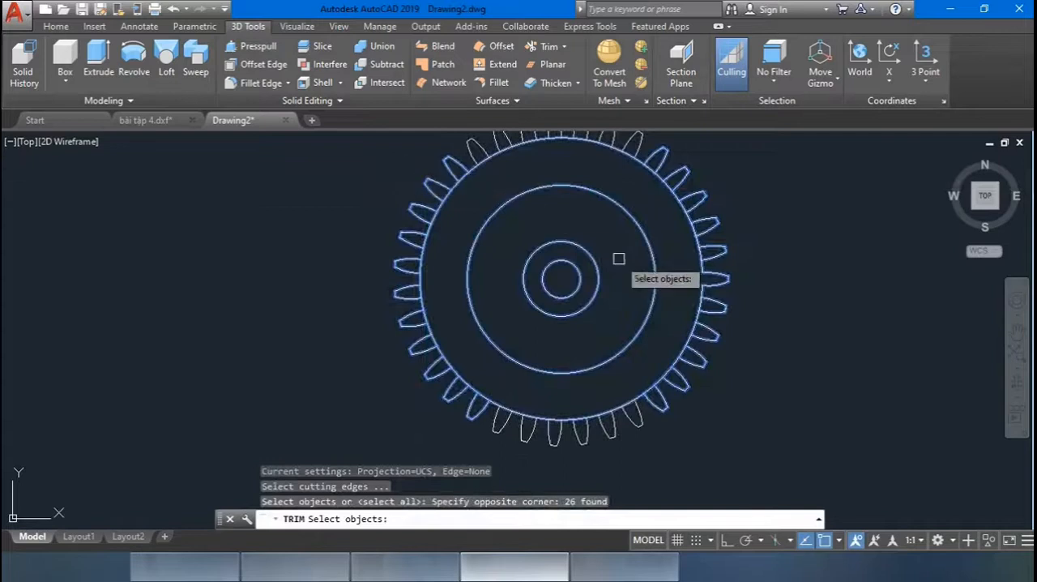
{"action": "left_click", "coordinate": [720, 456]}
{"action": "left_click", "coordinate": [394, 343]}
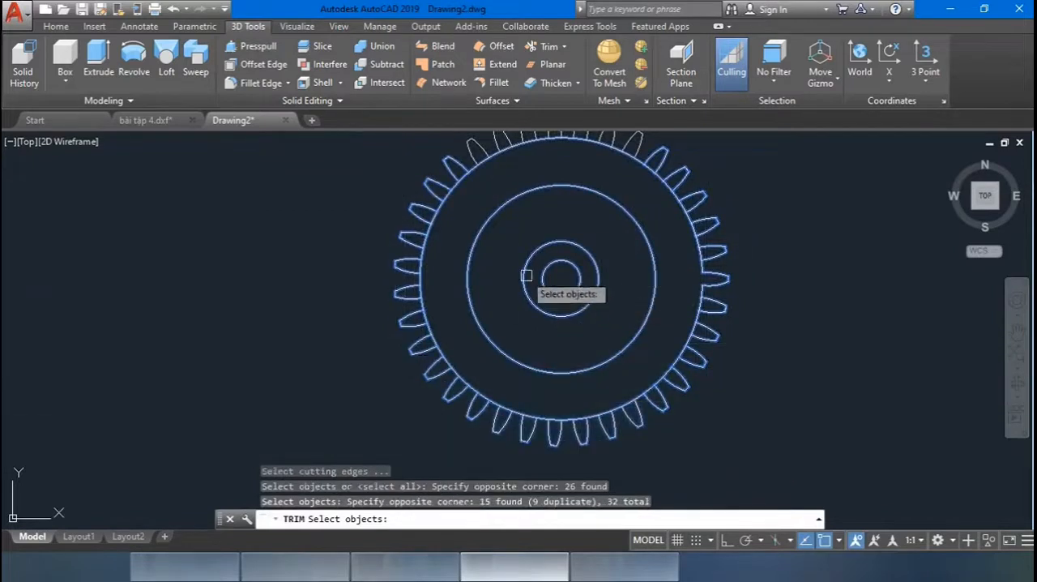
{"action": "middle_click_drag", "start_coordinate": [439, 261], "coordinate": [442, 328]}
{"action": "left_click", "coordinate": [778, 381]}
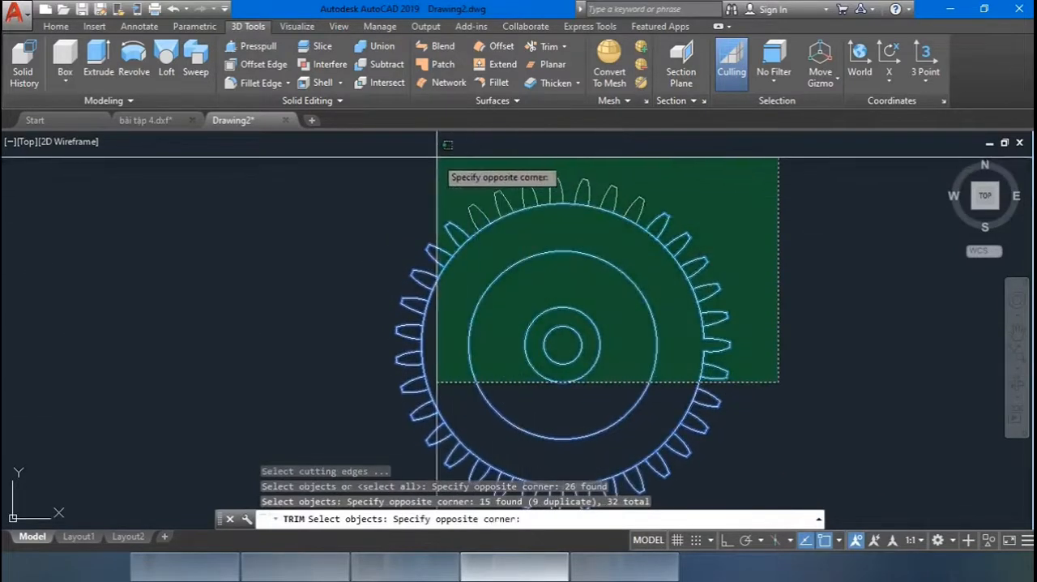
{"action": "left_click", "coordinate": [447, 144]}
{"action": "key", "text": "Return"}
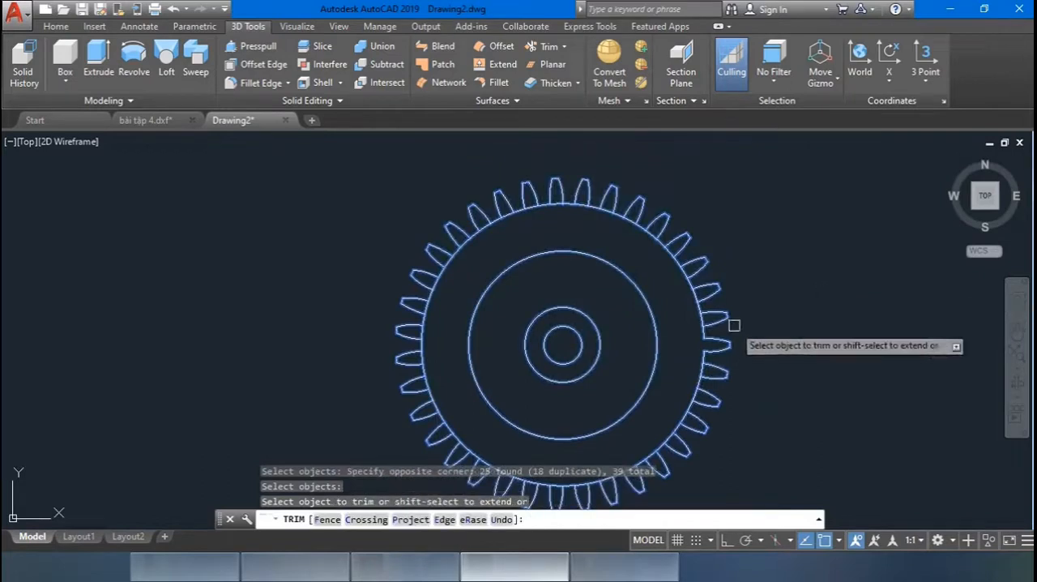
Trim away the root circle's segments across the bases of the teeth on the gear's lower-right side.
{"action": "scroll", "coordinate": [734, 324], "scroll_direction": "up", "scroll_amount": 4}
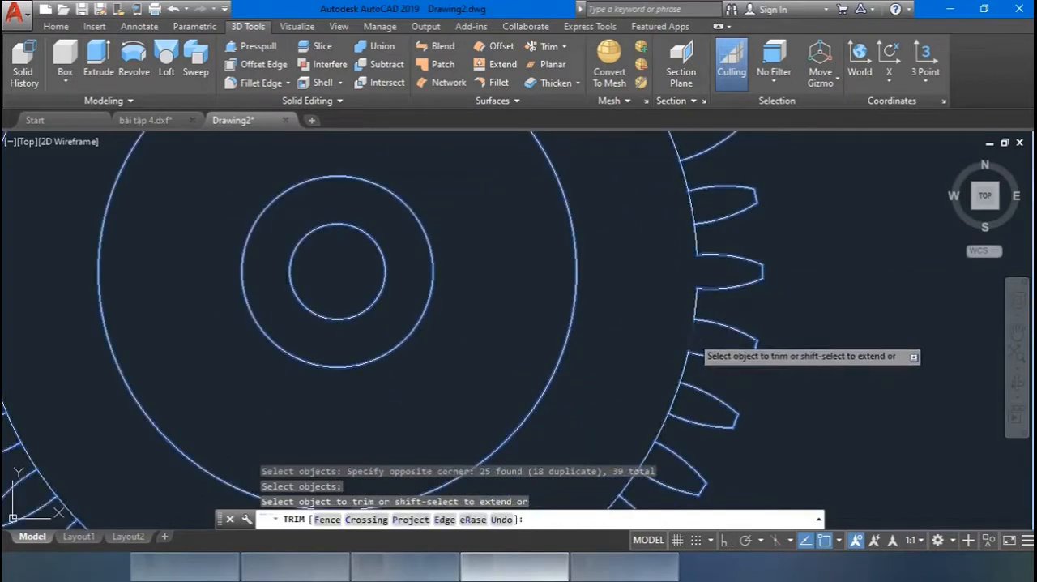
{"action": "left_click", "coordinate": [694, 338]}
{"action": "left_click", "coordinate": [676, 398]}
{"action": "middle_click_drag", "start_coordinate": [763, 370], "coordinate": [830, 209]}
{"action": "left_click", "coordinate": [706, 310]}
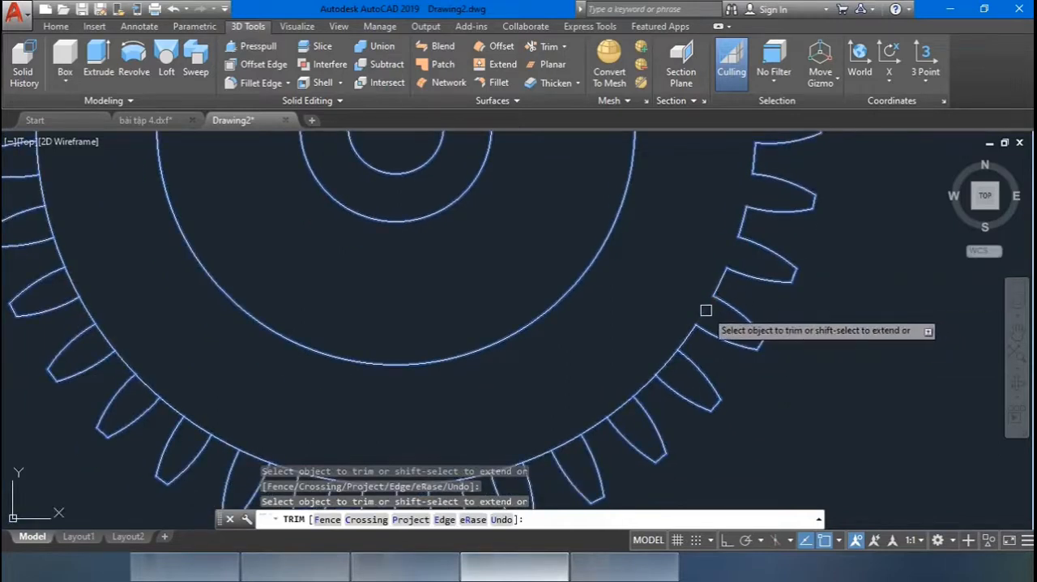
{"action": "left_click", "coordinate": [670, 361]}
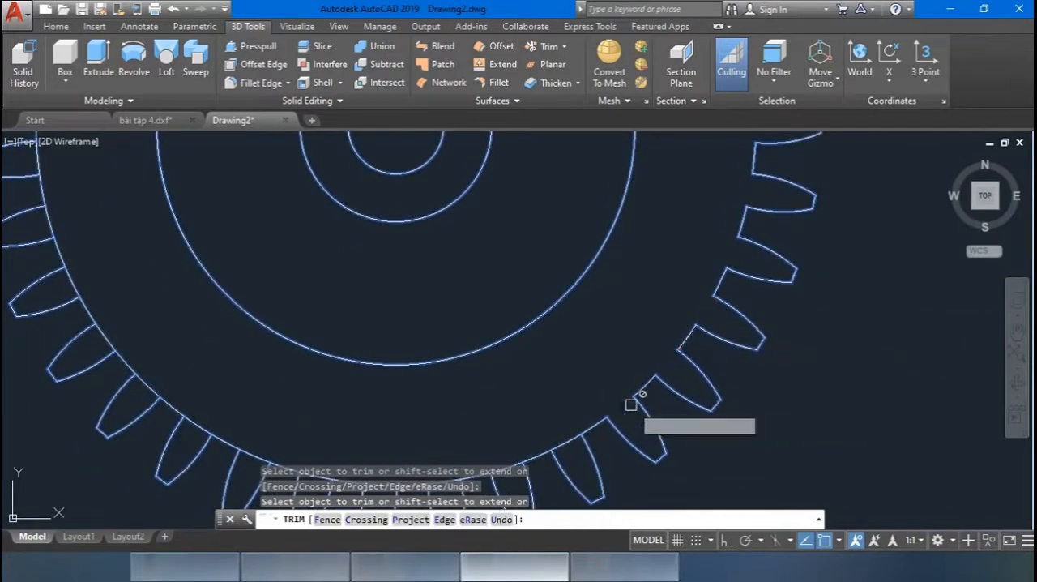
Trim away the root circle's segments across the bases of the teeth along the gear's lower side.
{"action": "scroll", "coordinate": [629, 405], "scroll_direction": "down", "scroll_amount": 3}
{"action": "middle_click_drag", "start_coordinate": [664, 408], "coordinate": [764, 348]}
{"action": "left_click", "coordinate": [683, 358]}
{"action": "left_click", "coordinate": [640, 373]}
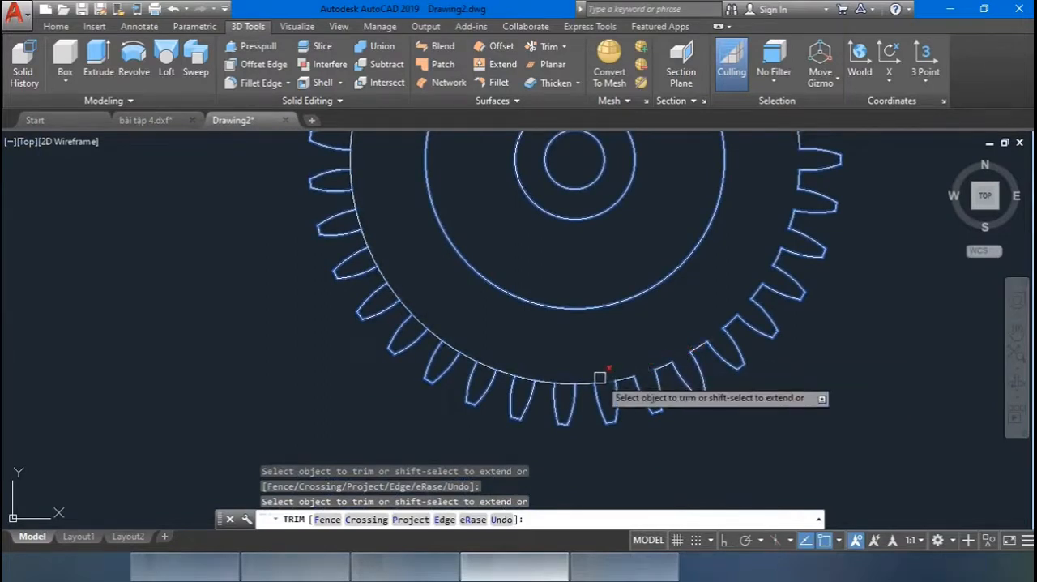
{"action": "middle_click_drag", "start_coordinate": [618, 343], "coordinate": [718, 333]}
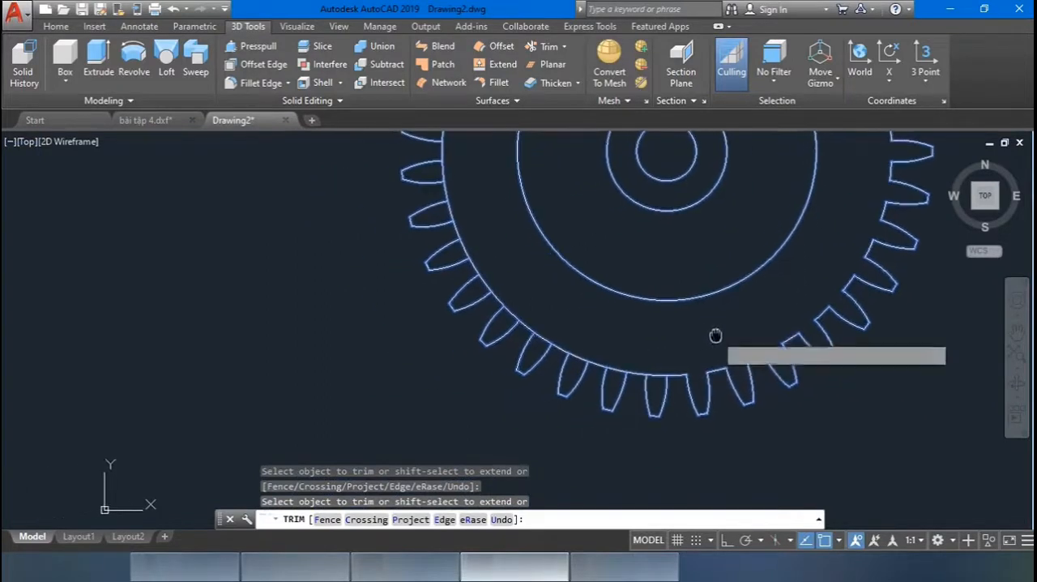
{"action": "left_click", "coordinate": [655, 372]}
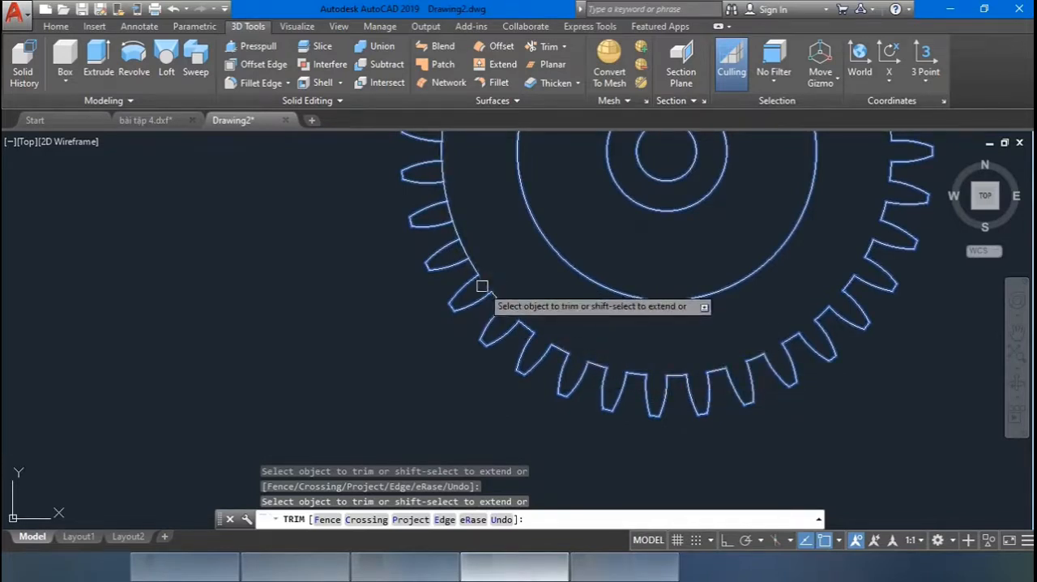
Trim away the remaining root circle segments under the teeth on the gear's left, upper and right sides and finish trimming.
{"action": "mouse_move", "coordinate": [486, 227]}
{"action": "middle_mouse_down"}
{"action": "mouse_move", "coordinate": [500, 267]}
{"action": "mouse_move", "coordinate": [500, 365]}
{"action": "middle_mouse_up"}
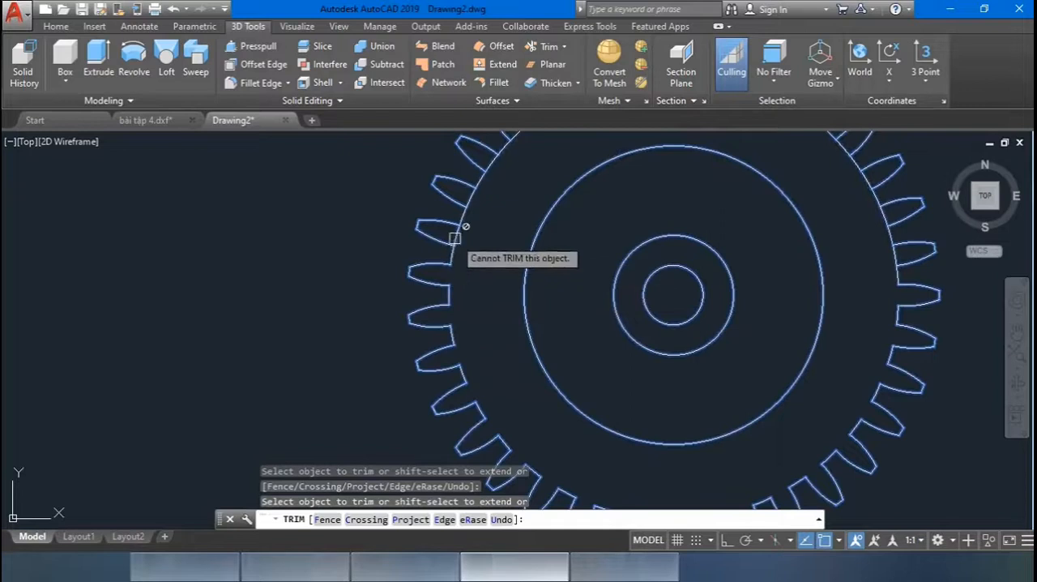
{"action": "middle_click_drag", "start_coordinate": [489, 260], "coordinate": [432, 419]}
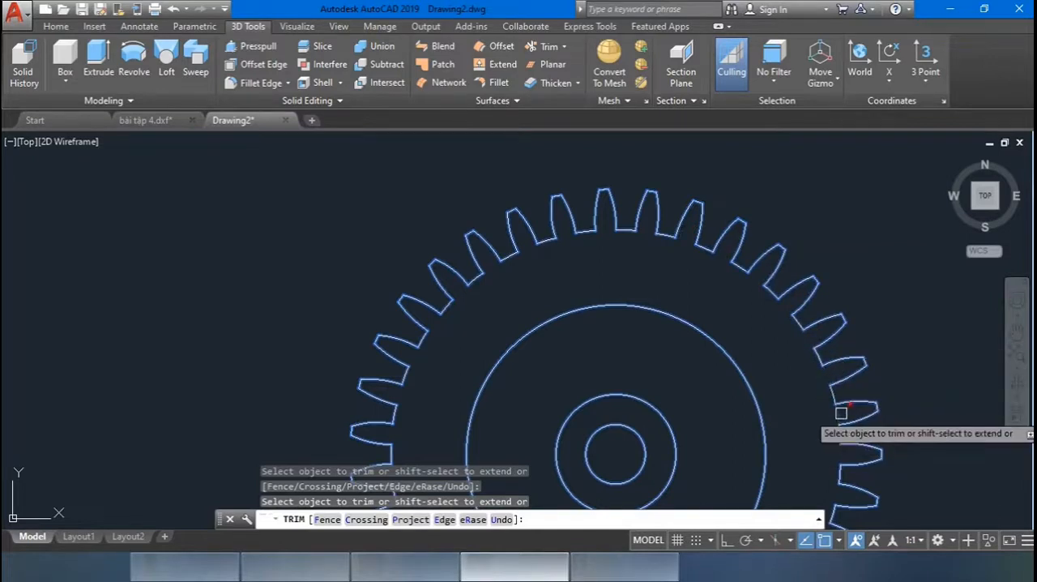
{"action": "scroll", "coordinate": [799, 419], "scroll_direction": "down", "scroll_amount": 2}
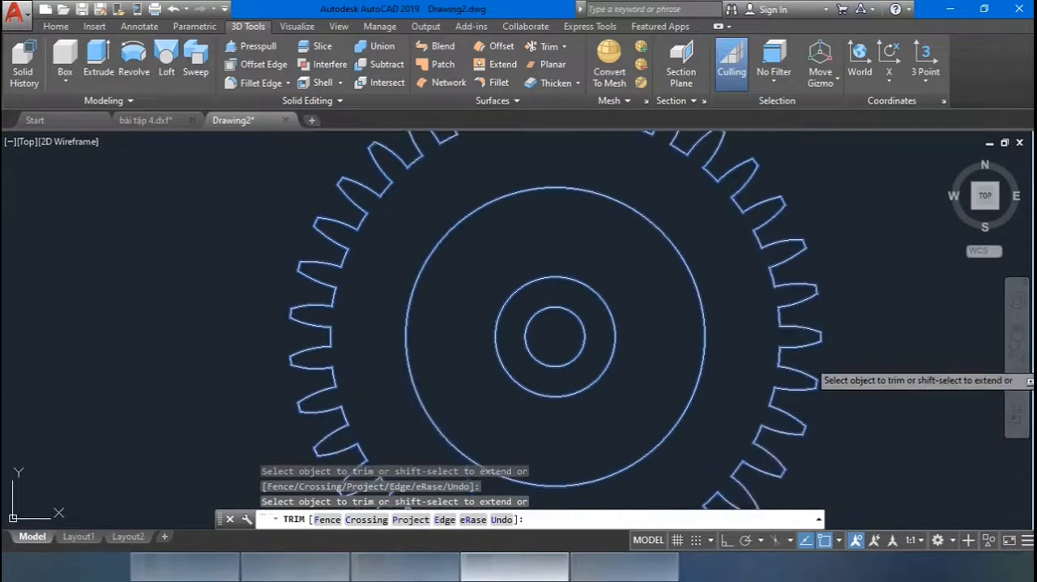
{"action": "key", "text": "Escape"}
{"action": "scroll", "coordinate": [914, 360], "scroll_direction": "down", "scroll_amount": 3}
{"action": "middle_click_drag", "start_coordinate": [886, 350], "coordinate": [702, 321]}
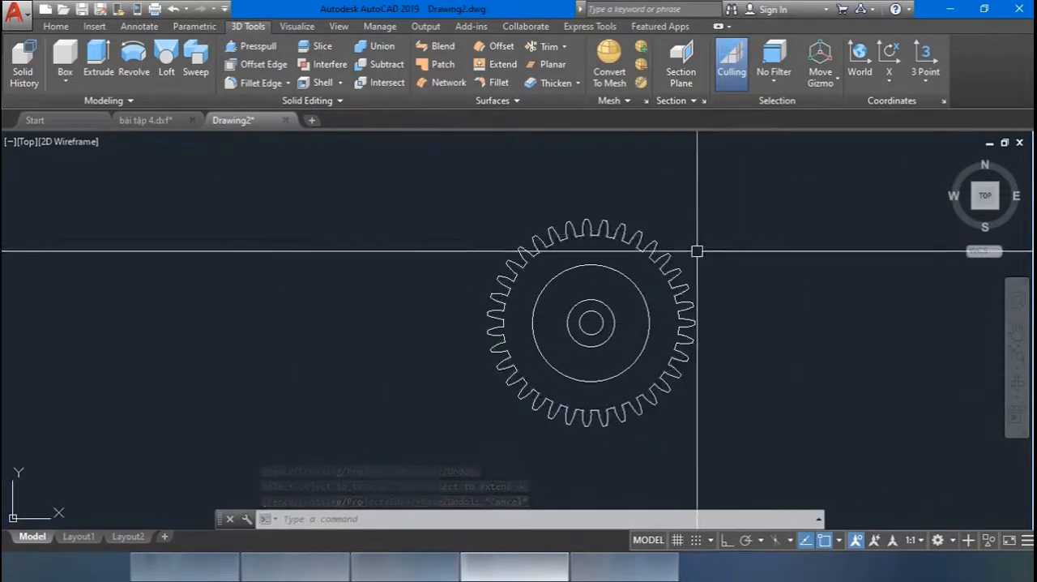
{"action": "scroll", "coordinate": [649, 219], "scroll_direction": "up", "scroll_amount": 3}
{"action": "scroll", "coordinate": [654, 229], "scroll_direction": "down", "scroll_amount": 3}
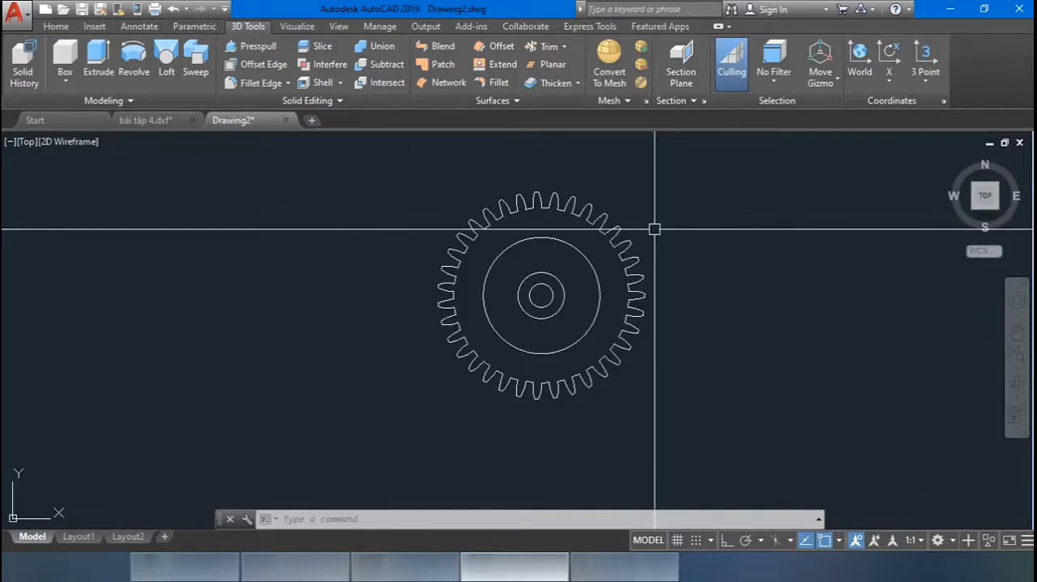
Switch to the isometric home view and set the visual style to Shades of Gray.
{"action": "left_click", "coordinate": [949, 159]}
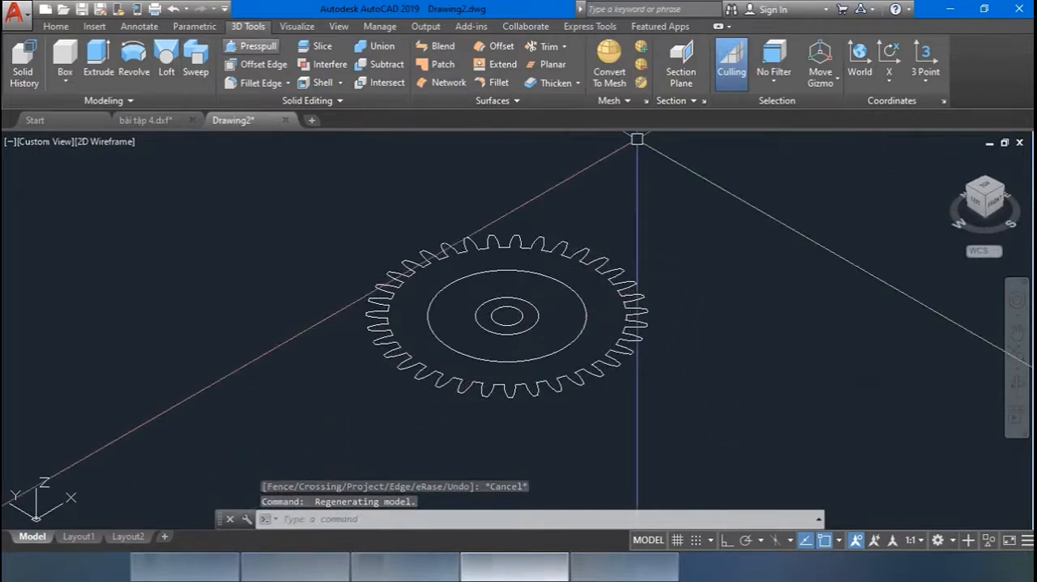
{"action": "left_click", "coordinate": [251, 46]}
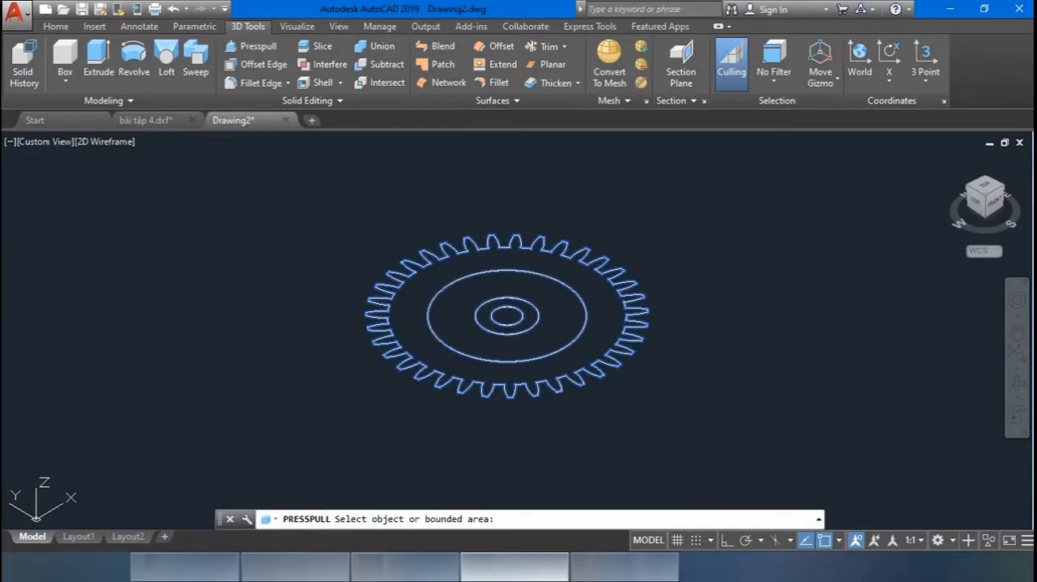
{"action": "key", "text": "Escape"}
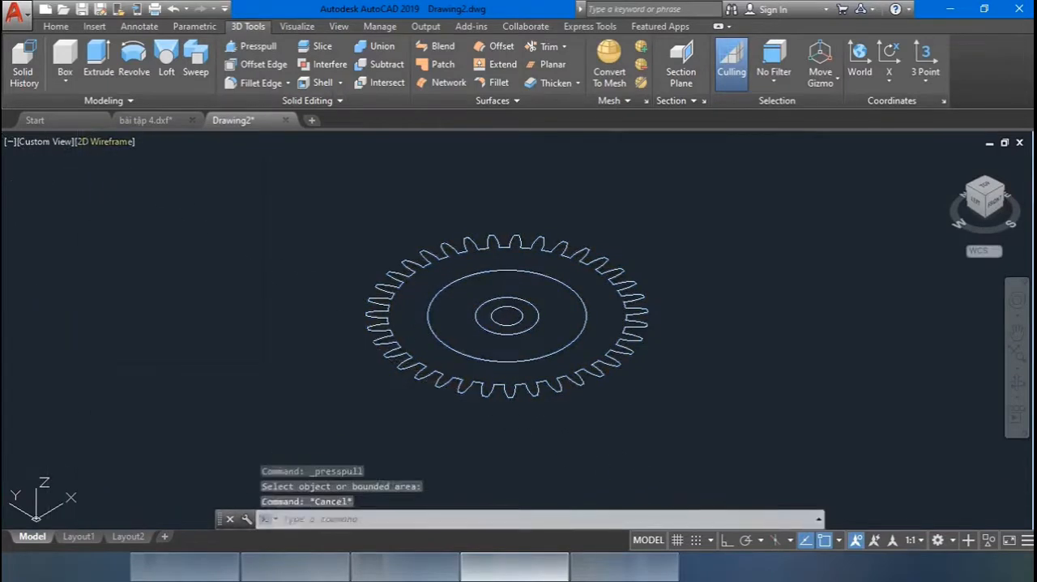
{"action": "left_click", "coordinate": [105, 141]}
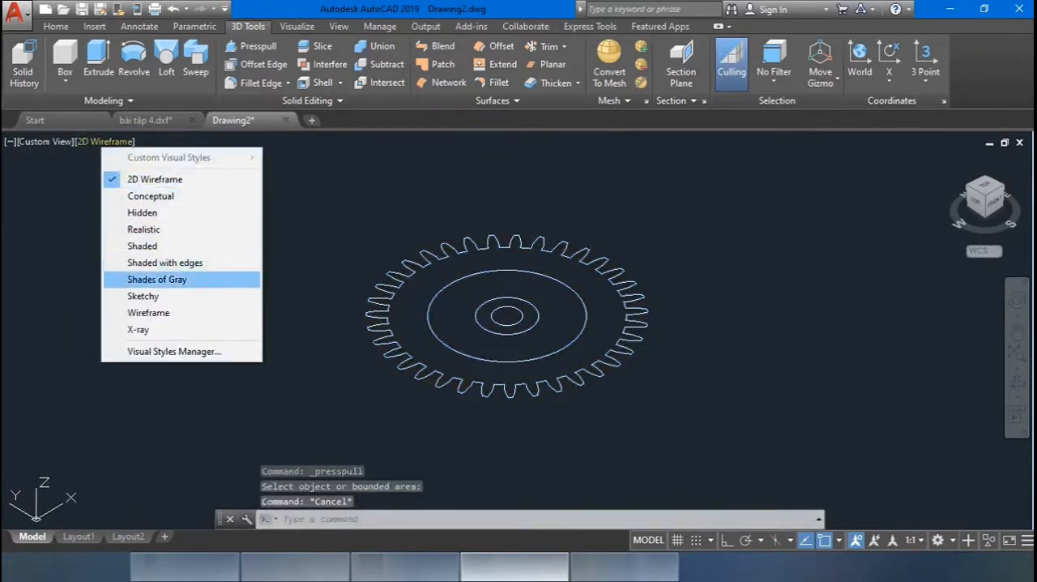
{"action": "left_click", "coordinate": [156, 279]}
Presspull the toothed ring between the gear outline and the large inner circle 0.5 downward.
{"action": "left_click", "coordinate": [251, 46]}
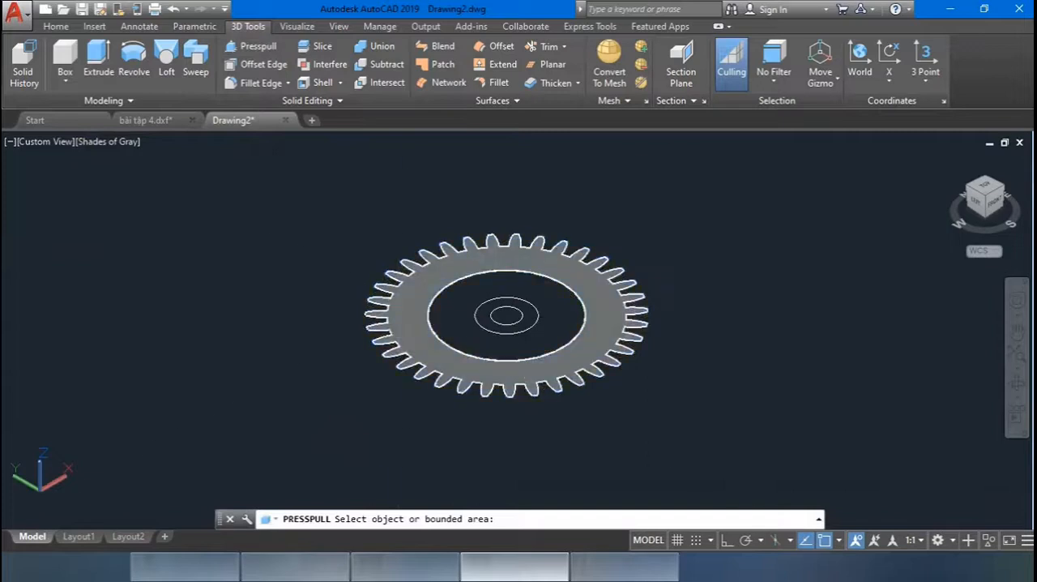
{"action": "left_click", "coordinate": [480, 302]}
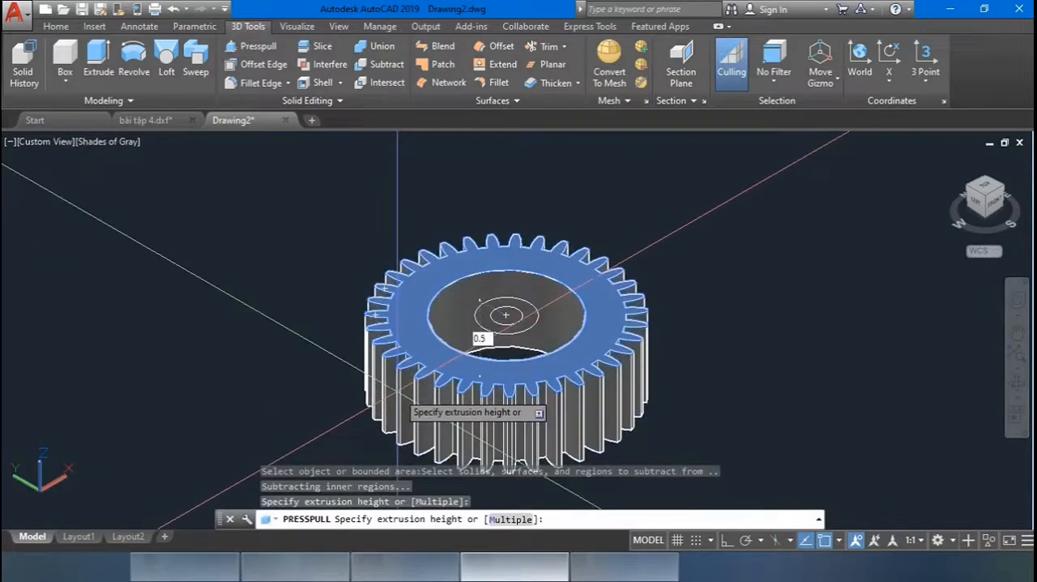
{"action": "type", "text": "0.5"}
{"action": "key", "text": "Return"}
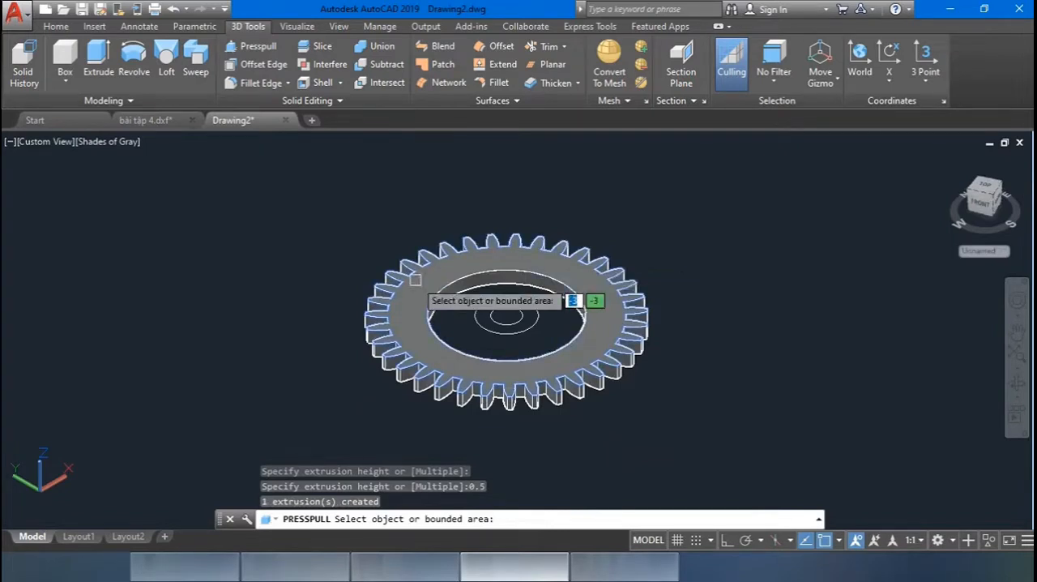
{"action": "key", "text": "Escape"}
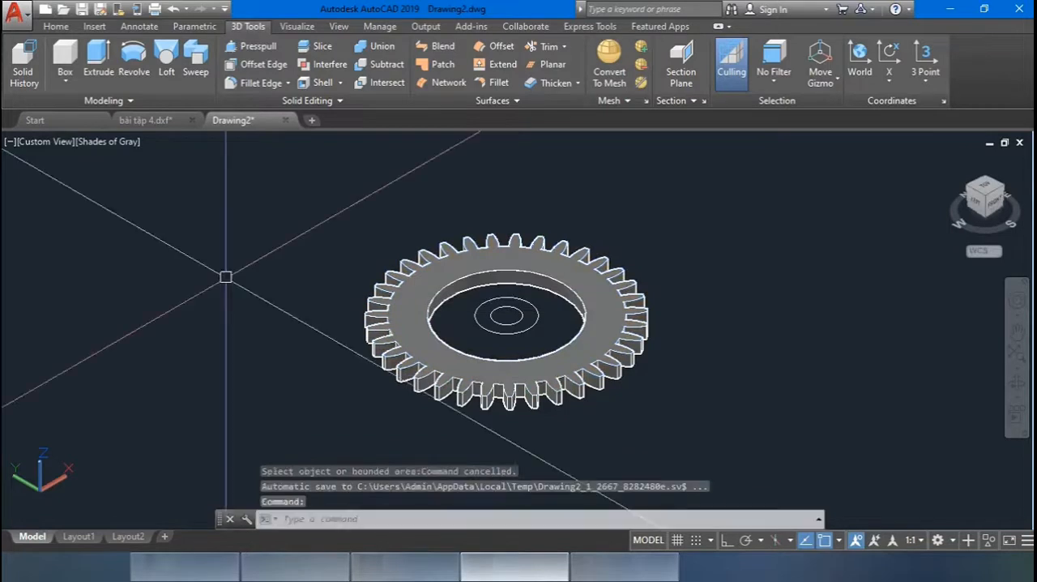
Presspull the toothed ring's upper face 0.5 upward.
{"action": "left_click", "coordinate": [251, 46]}
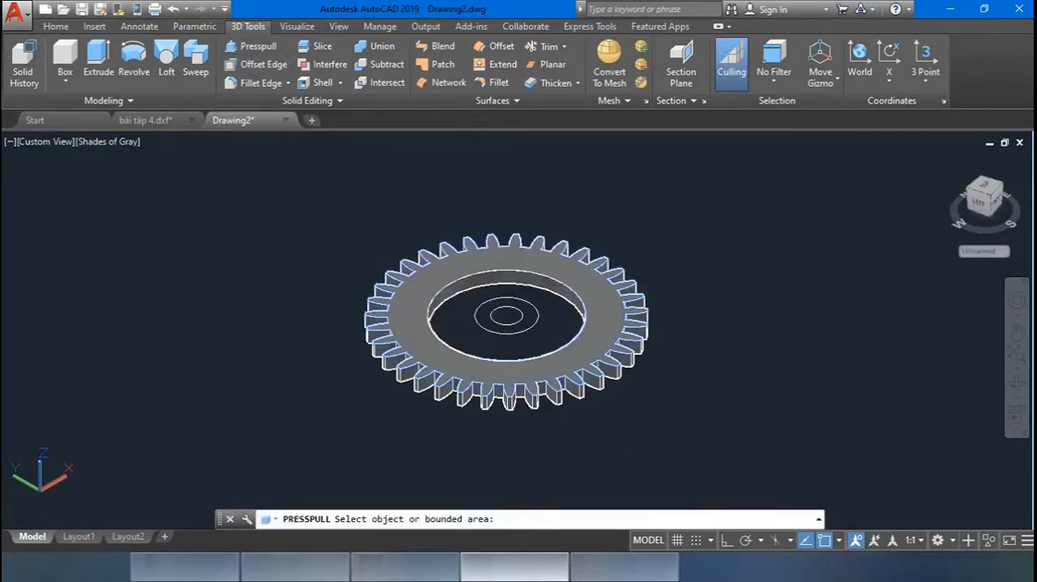
{"action": "left_click", "coordinate": [405, 313]}
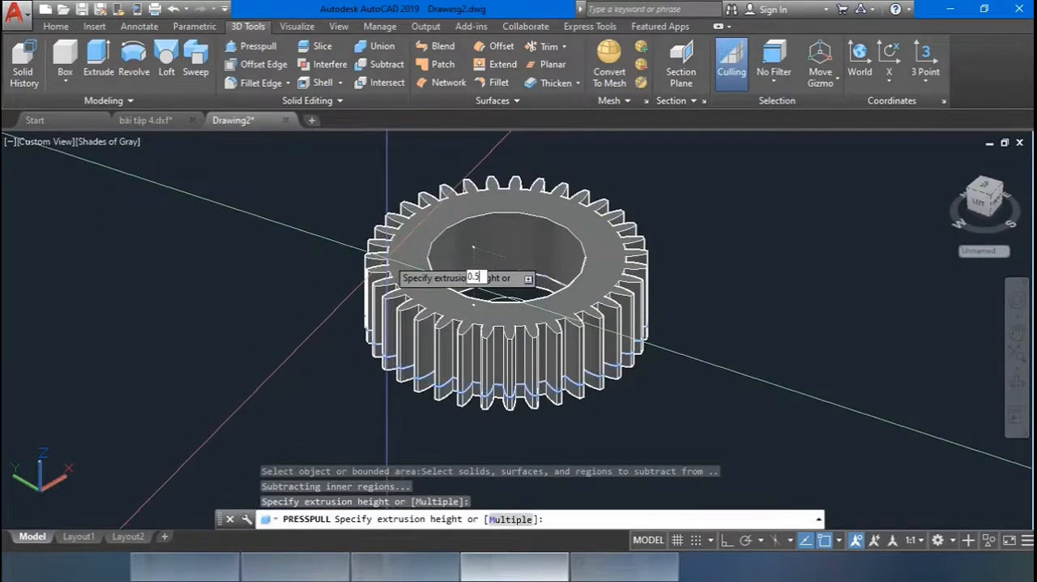
{"action": "key", "text": "Return"}
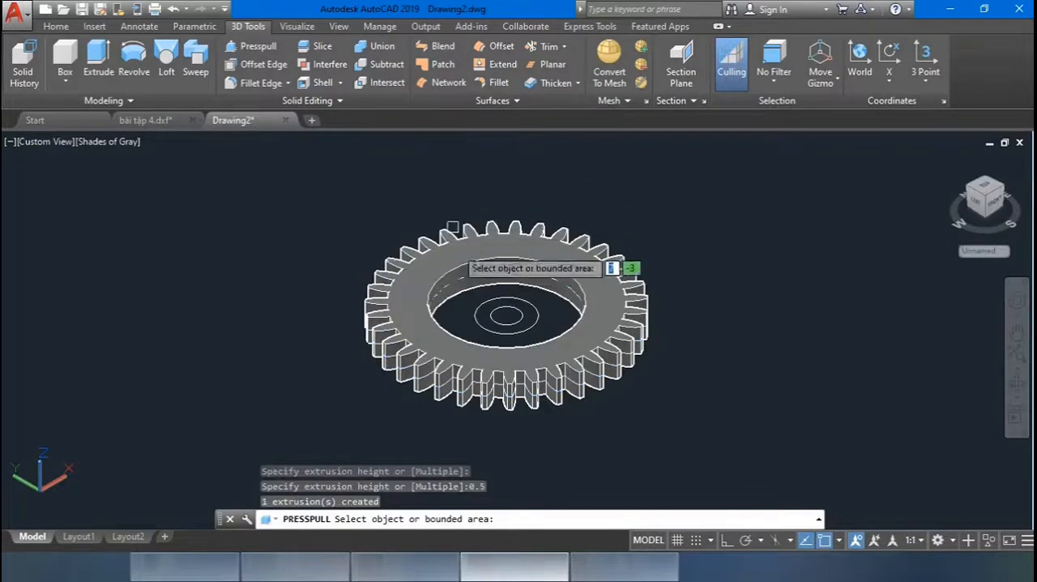
Presspull the web area between the large inner circle and the hub circle twice, by 0.3 each time.
{"action": "left_click", "coordinate": [447, 290]}
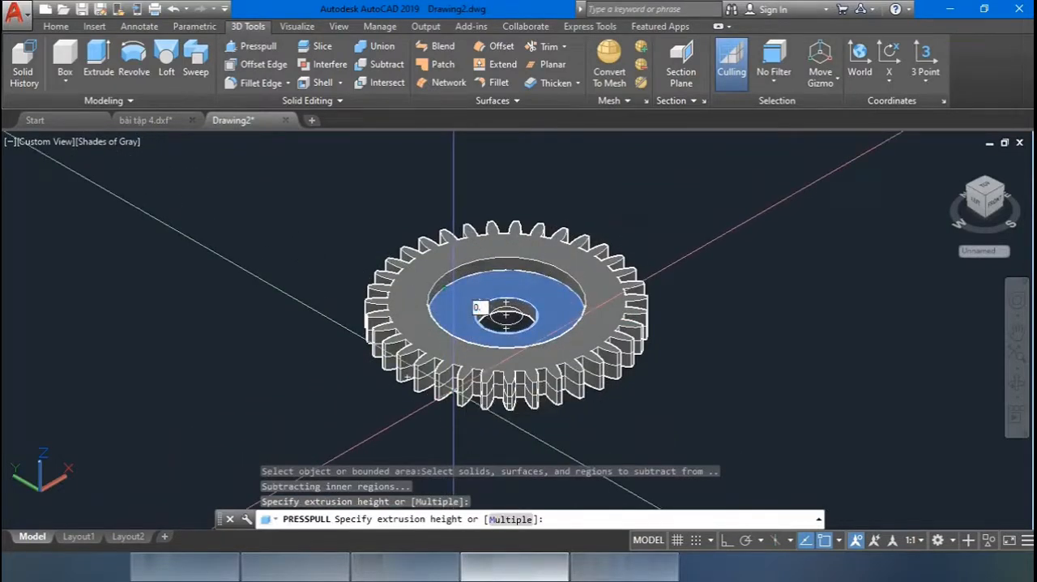
{"action": "key", "text": "Return"}
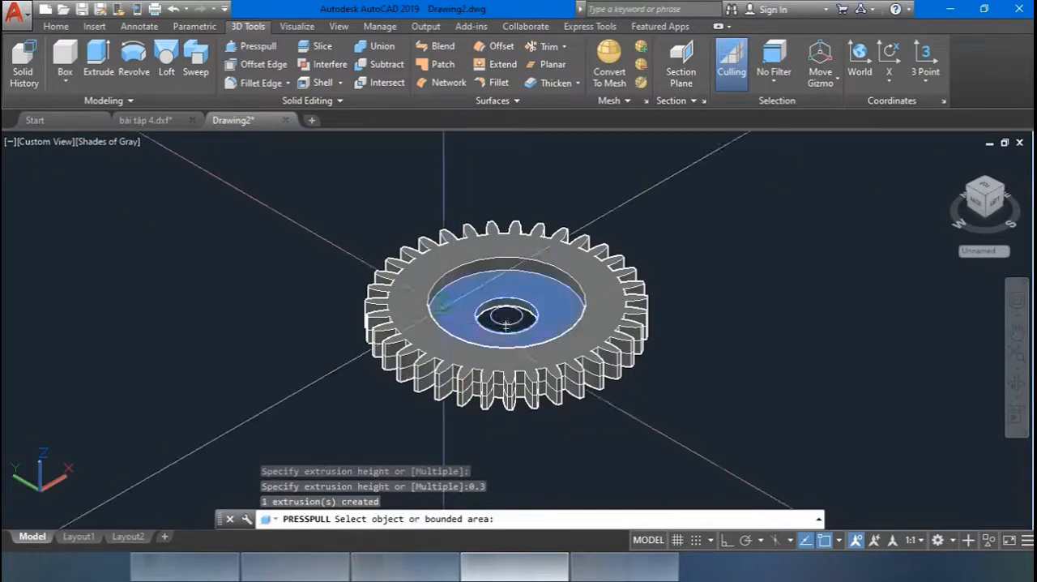
{"action": "left_click", "coordinate": [444, 302]}
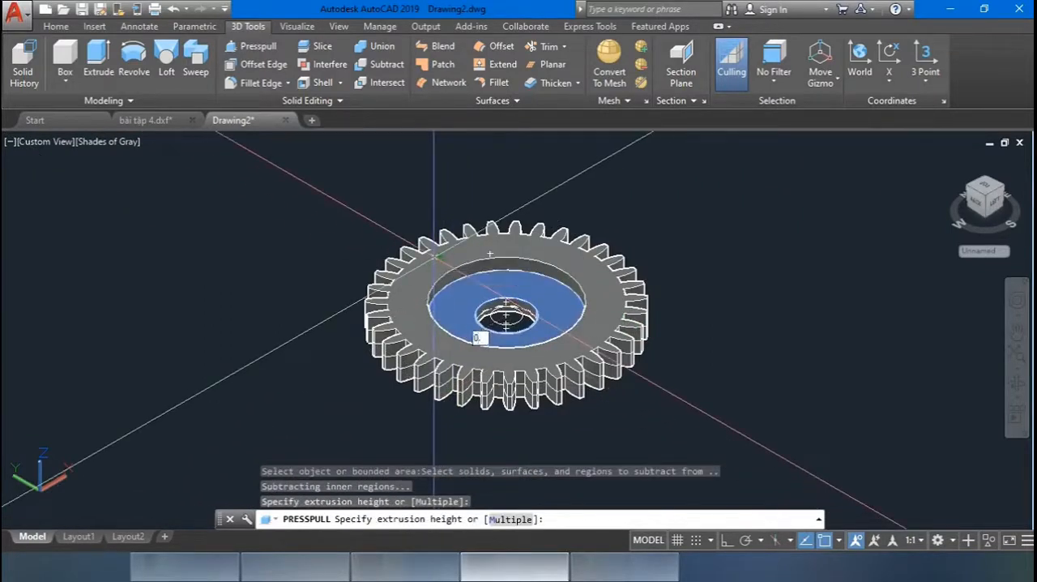
{"action": "type", "text": "0.3"}
{"action": "key", "text": "Return"}
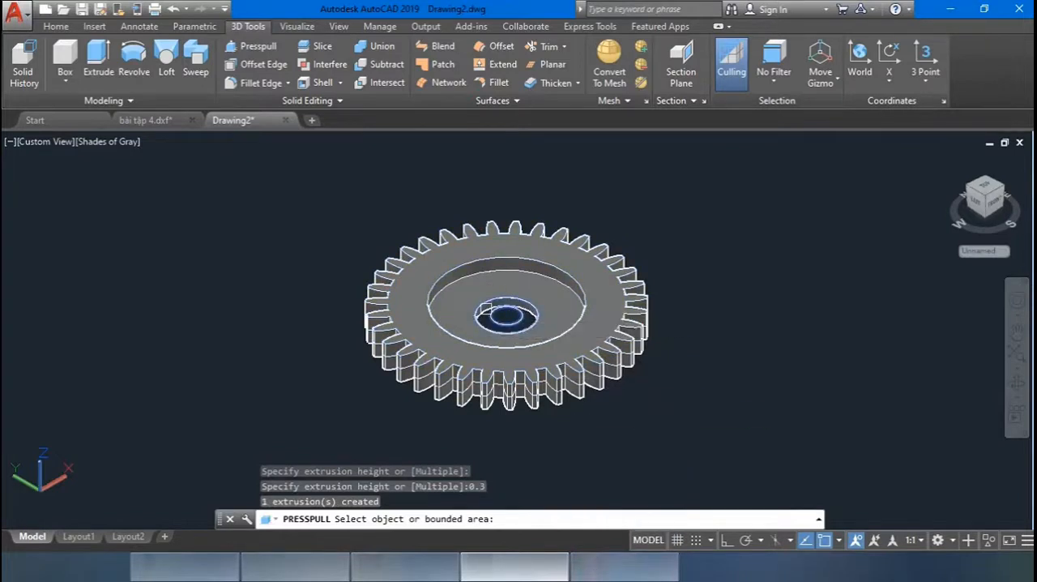
Presspull the hub ring between the two smallest circles 0.5 downward.
{"action": "left_click", "coordinate": [499, 318]}
{"action": "key", "text": "Escape"}
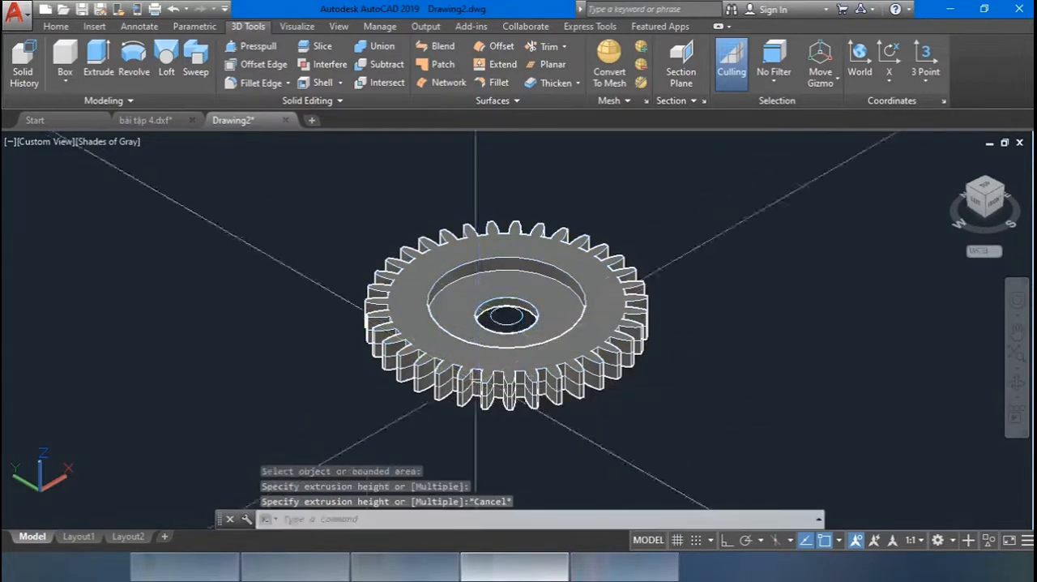
{"action": "left_click", "coordinate": [251, 46]}
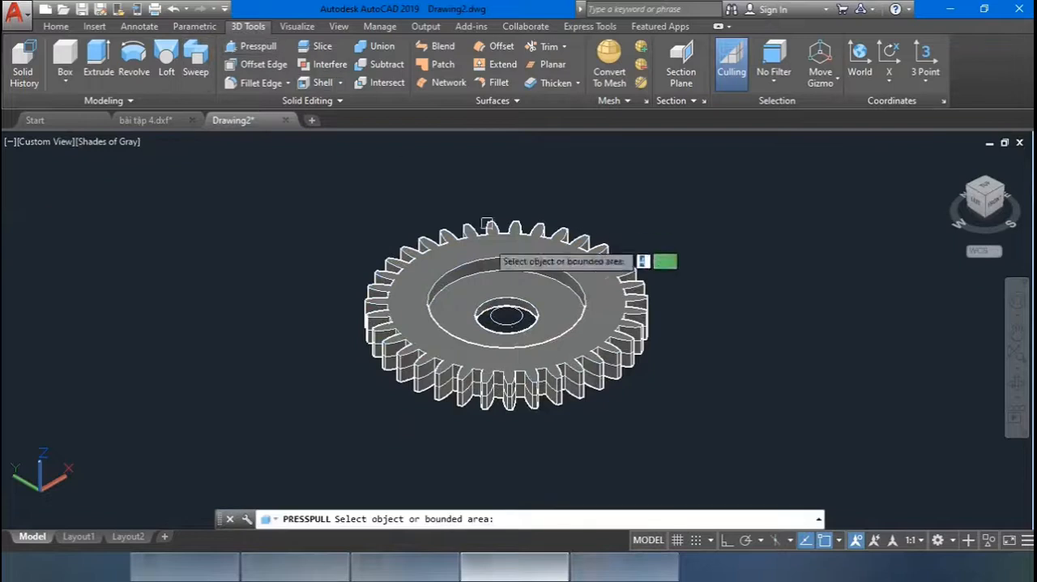
{"action": "left_click", "coordinate": [501, 318]}
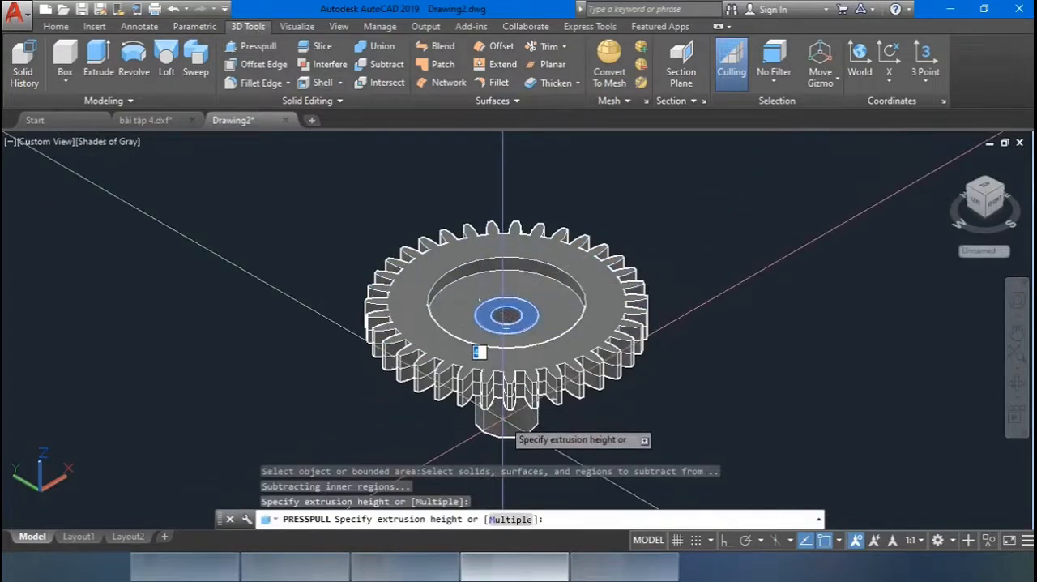
{"action": "type", "text": "0.5"}
{"action": "key", "text": "Return"}
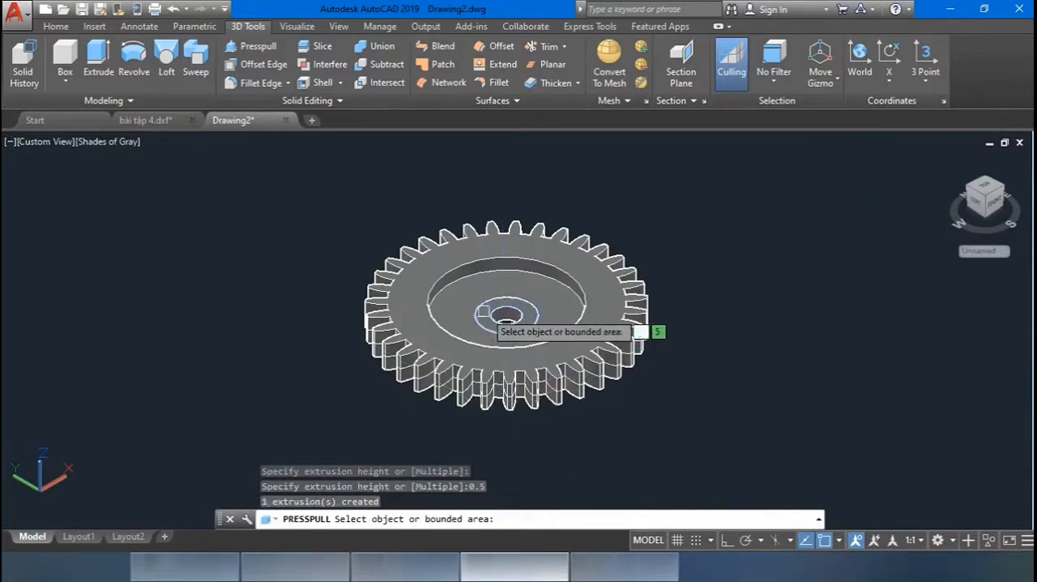
Presspull the hub ring 0.5 upward so the hub rises above the web, and end the command.
{"action": "left_click", "coordinate": [506, 318]}
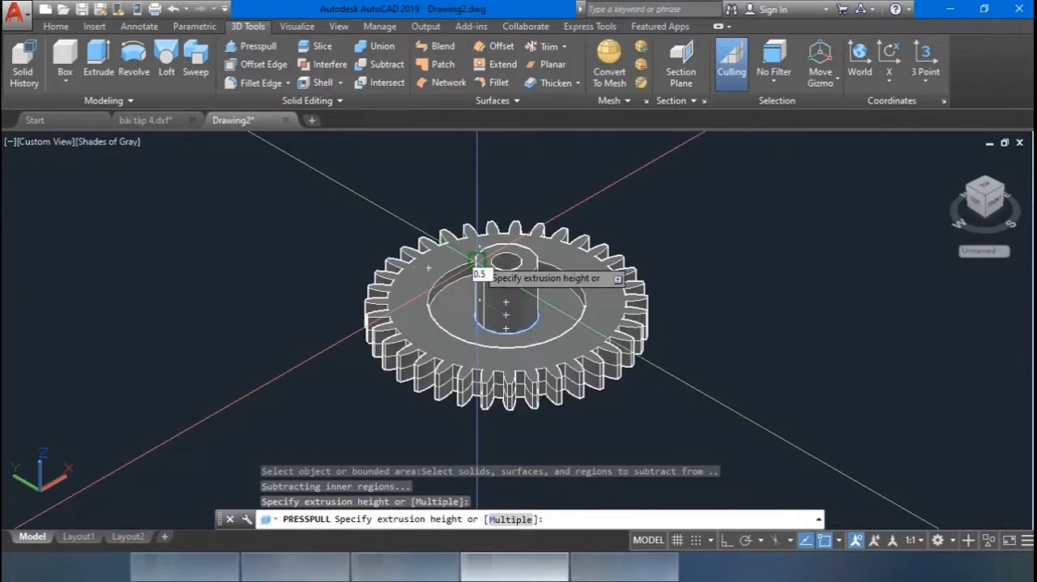
{"action": "key", "text": "Return"}
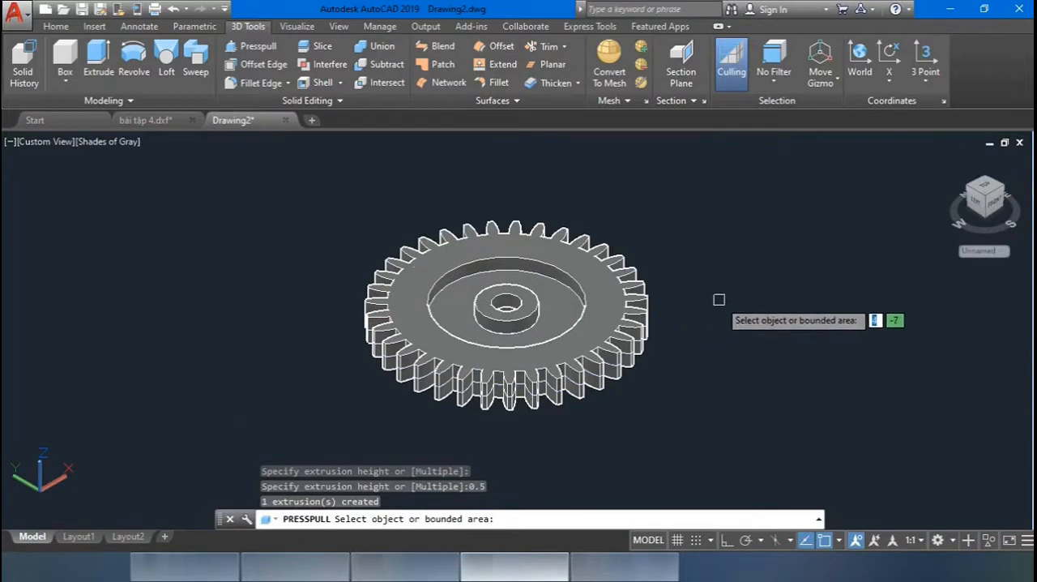
{"action": "key", "text": "Return"}
{"action": "middle_click_drag", "start_coordinate": [694, 286], "coordinate": [672, 286]}
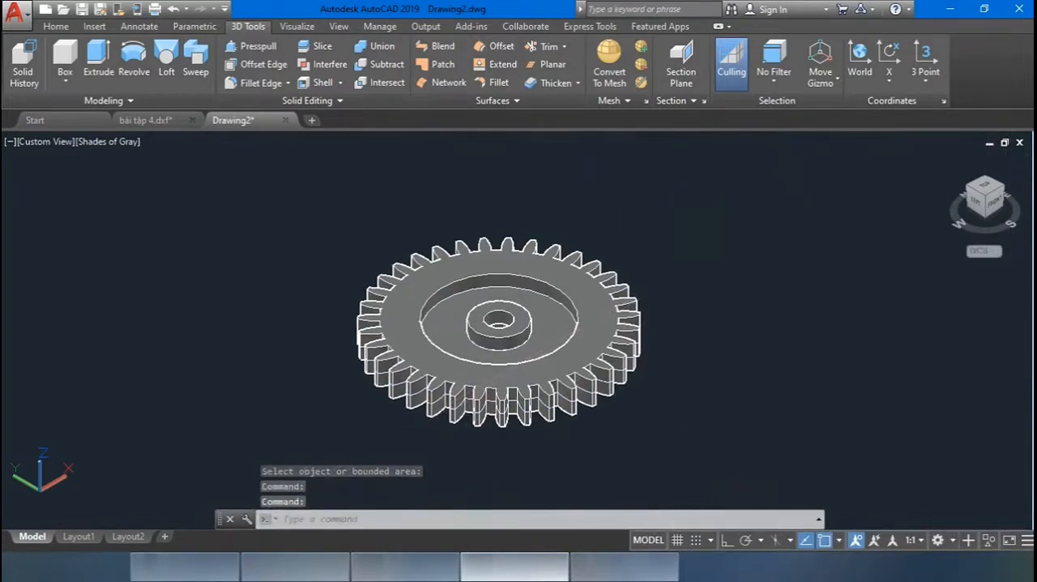
{"action": "key", "text": "Escape"}
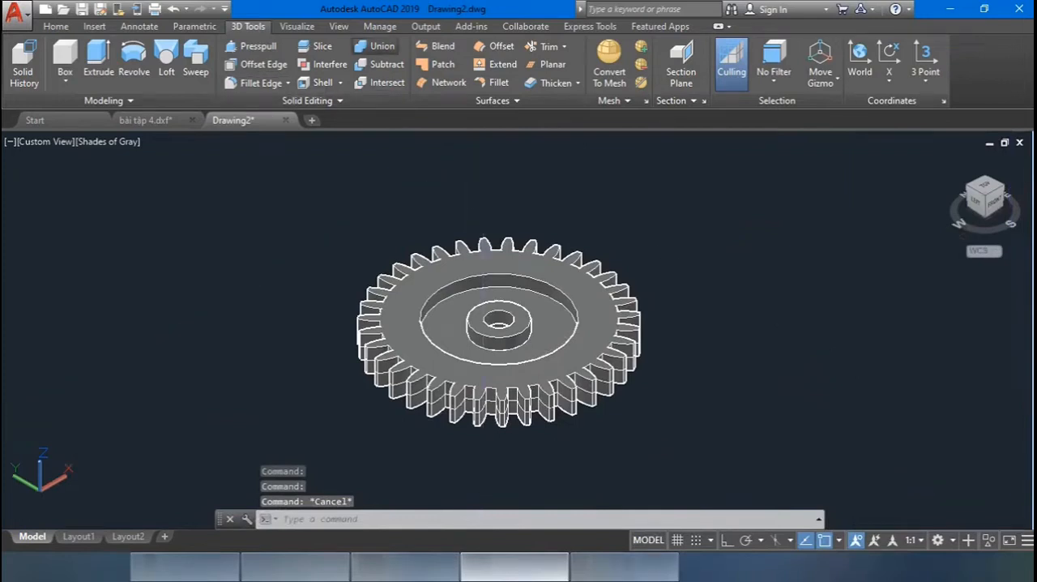
Union the toothed ring, web and hub bodies into one solid gear.
{"action": "left_click", "coordinate": [377, 46]}
{"action": "left_click", "coordinate": [648, 404]}
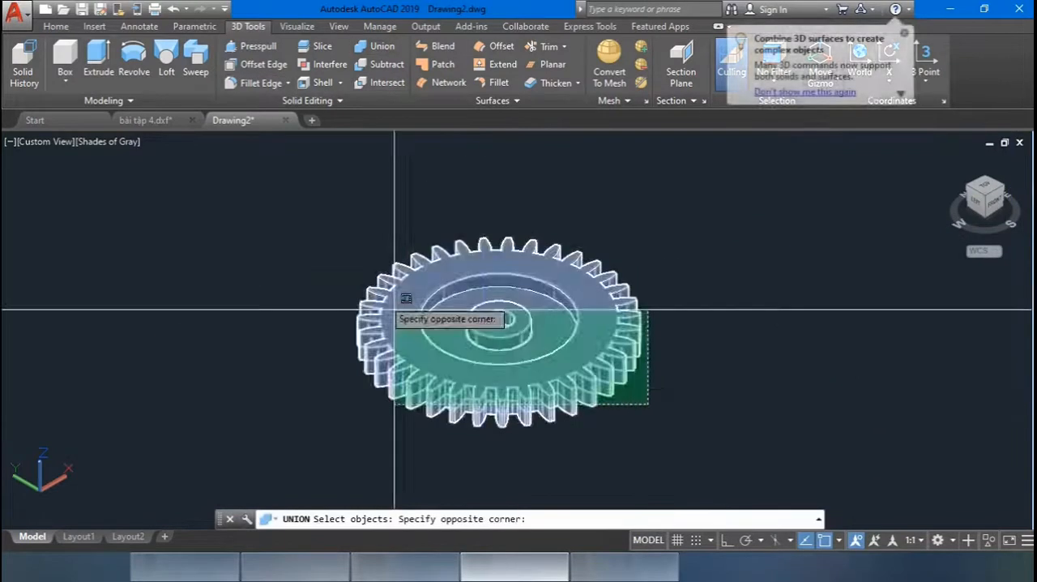
{"action": "left_click", "coordinate": [327, 232]}
{"action": "key", "text": "Return"}
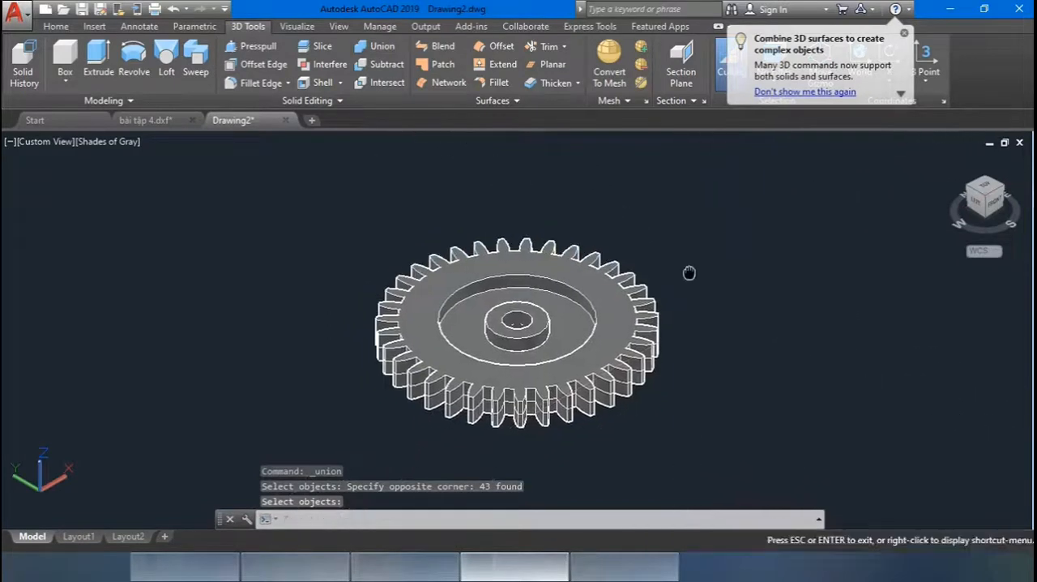
Examine the finished gear solid's teeth, recessed web and hub from several angles, returning to the isometric home view.
{"action": "scroll", "coordinate": [681, 257], "scroll_direction": "down", "scroll_amount": 2}
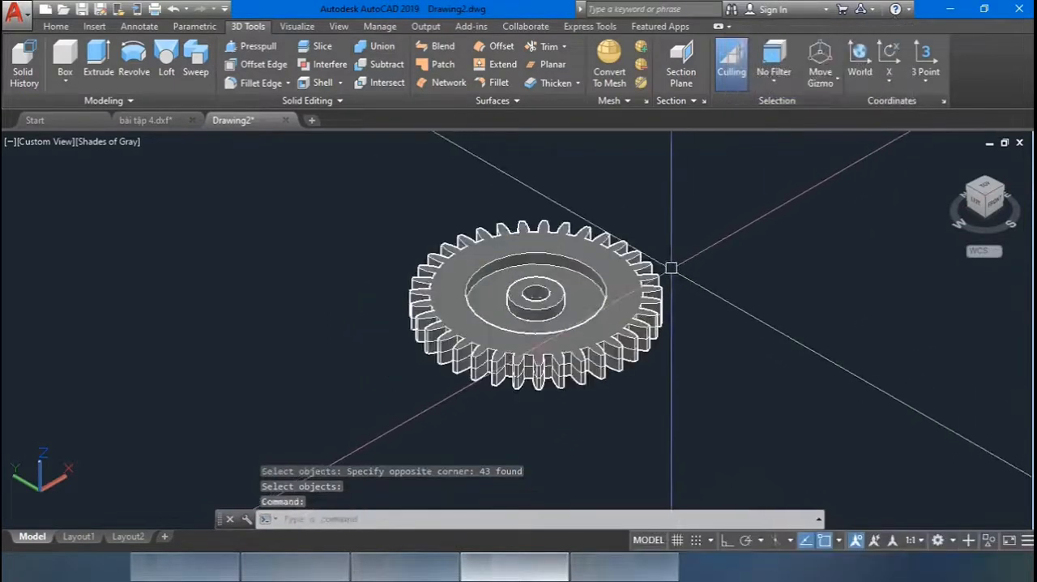
{"action": "scroll", "coordinate": [679, 259], "scroll_direction": "up", "scroll_amount": 2}
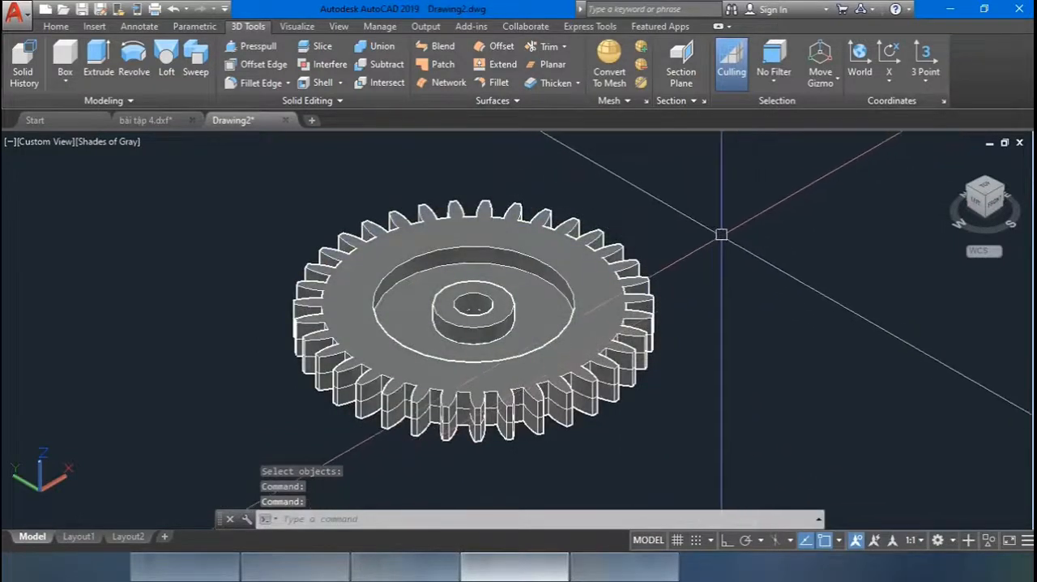
{"action": "middle_click_drag", "start_coordinate": [724, 232], "coordinate": [718, 239], "text": "shift"}
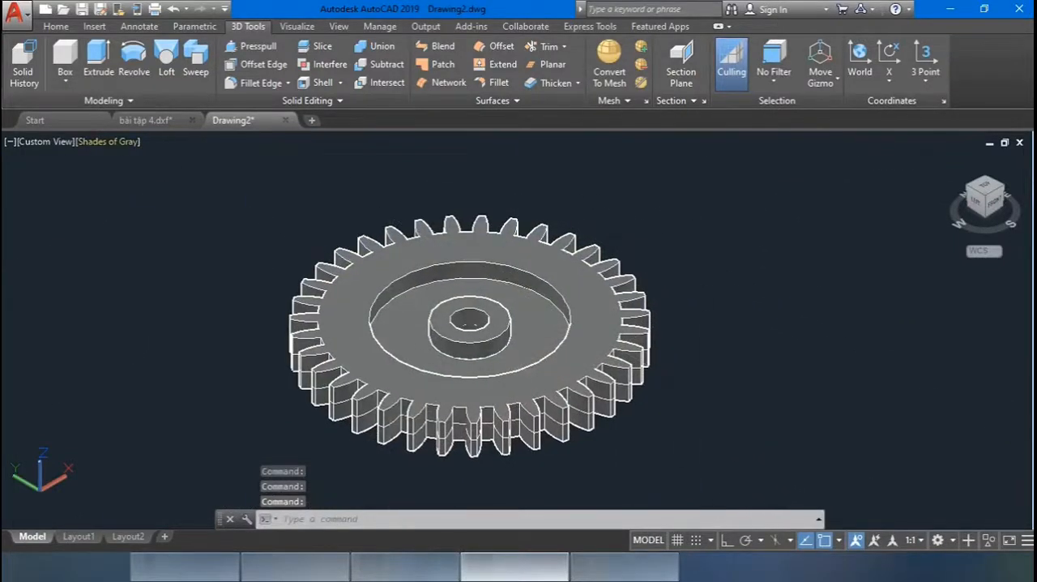
{"action": "middle_click_drag", "start_coordinate": [283, 276], "coordinate": [483, 324], "text": "shift"}
{"action": "middle_click_drag", "start_coordinate": [424, 521], "coordinate": [535, 320], "text": "shift"}
{"action": "middle_click_drag", "start_coordinate": [548, 146], "coordinate": [434, 279], "text": "shift"}
{"action": "middle_click_drag", "start_coordinate": [525, 278], "coordinate": [421, 360], "text": "shift"}
{"action": "middle_click_drag", "start_coordinate": [595, 370], "coordinate": [410, 367], "text": "shift"}
{"action": "middle_click_drag", "start_coordinate": [594, 372], "coordinate": [489, 372], "text": "shift"}
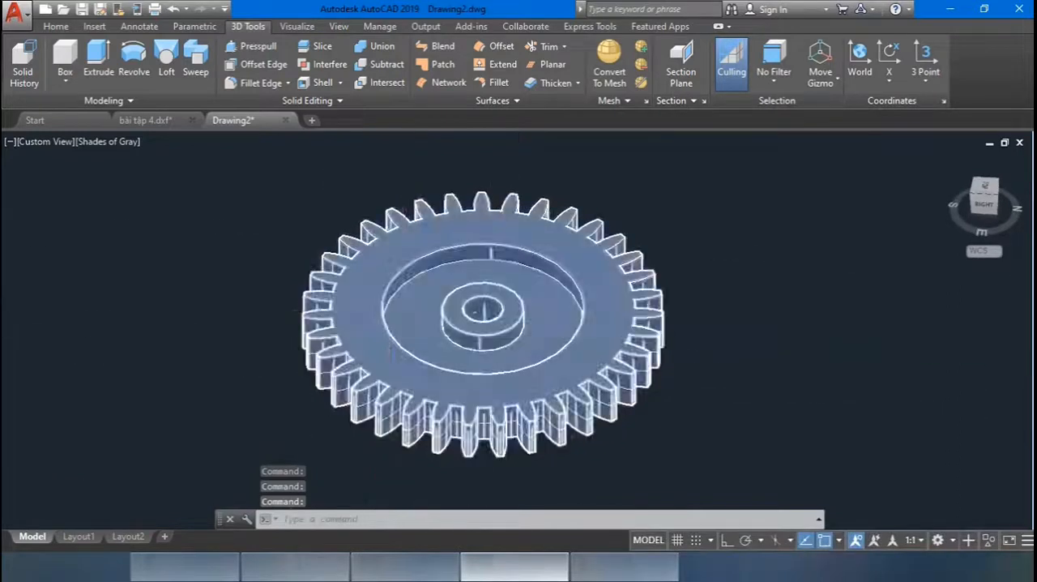
{"action": "scroll", "coordinate": [405, 329], "scroll_direction": "up", "scroll_amount": 4}
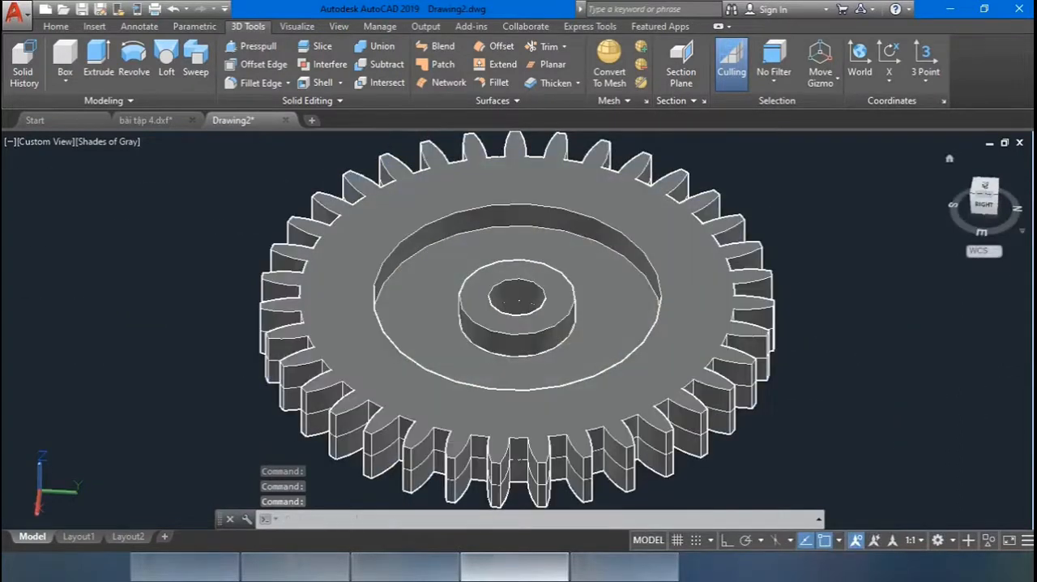
{"action": "left_click", "coordinate": [950, 158]}
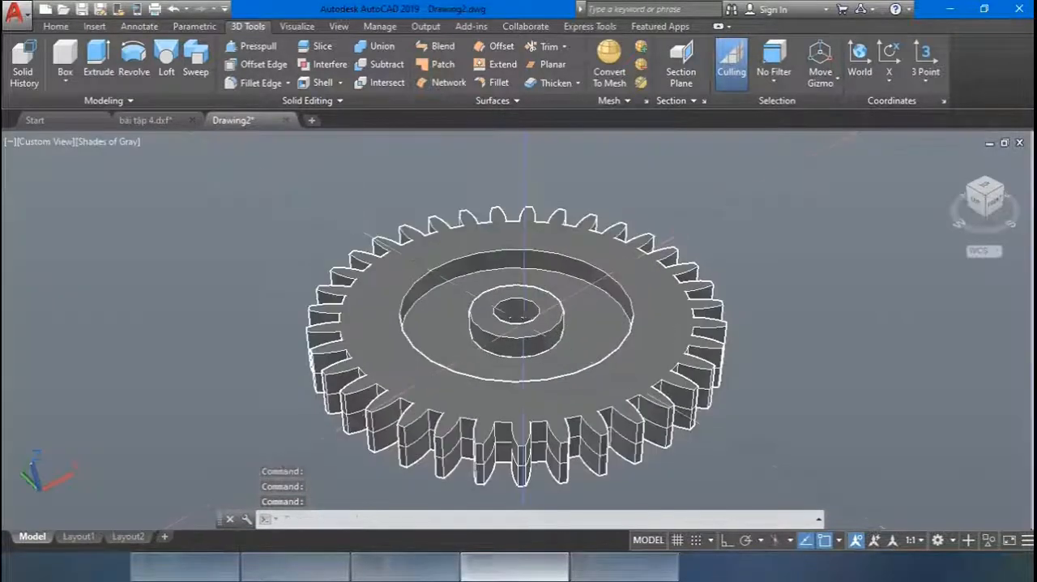
{"action": "middle_click_drag", "start_coordinate": [524, 324], "coordinate": [510, 311]}
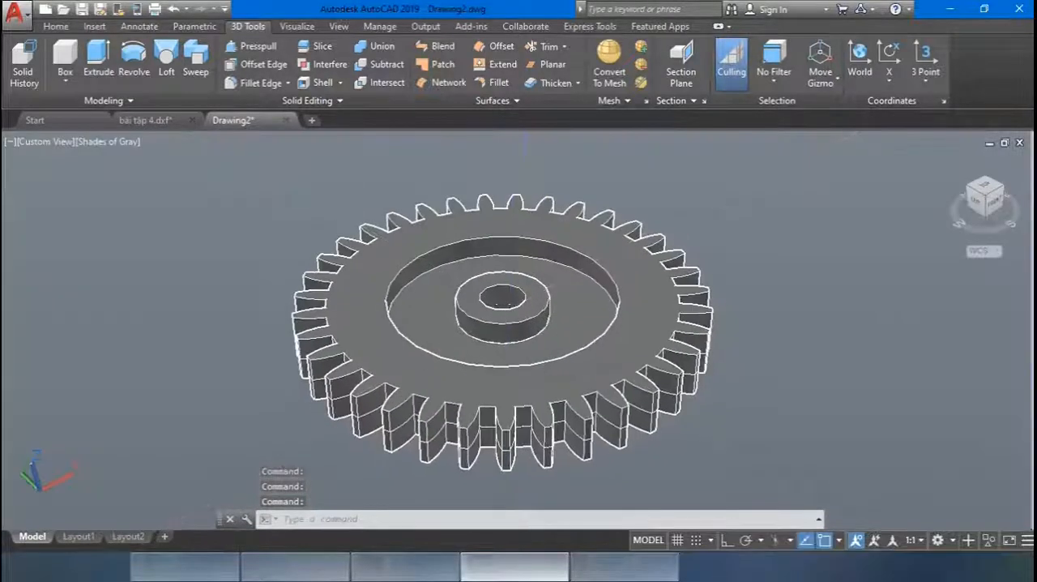